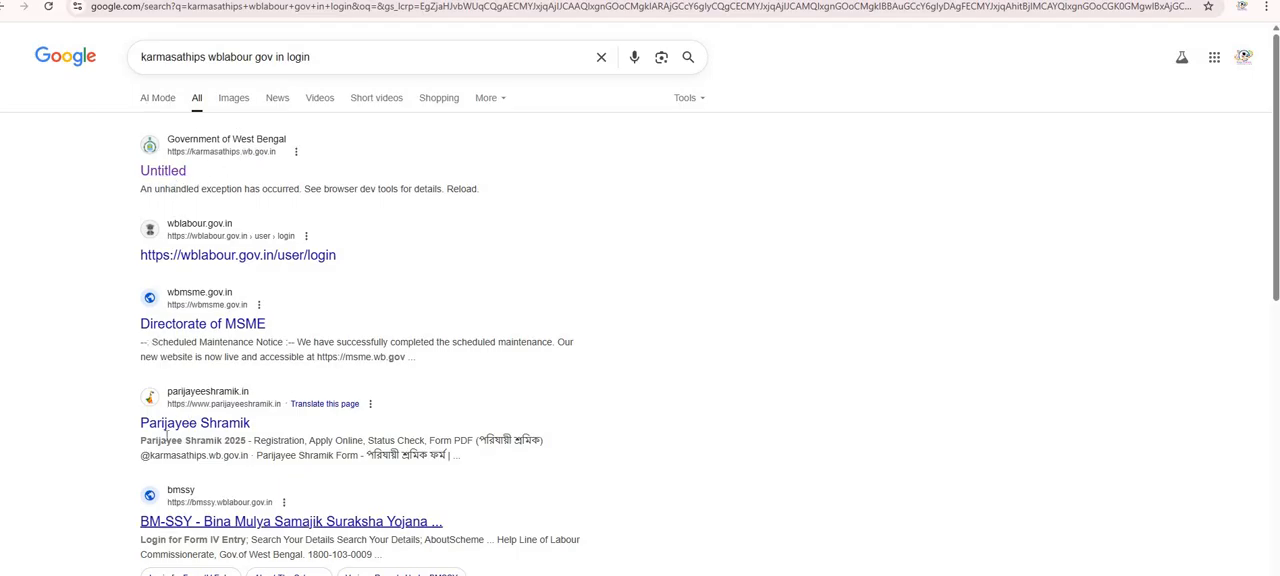
Open the Karmasathi (Parijayee Shramik) site from the search results and go to Applicant Sign Up.
left_click(163, 174)
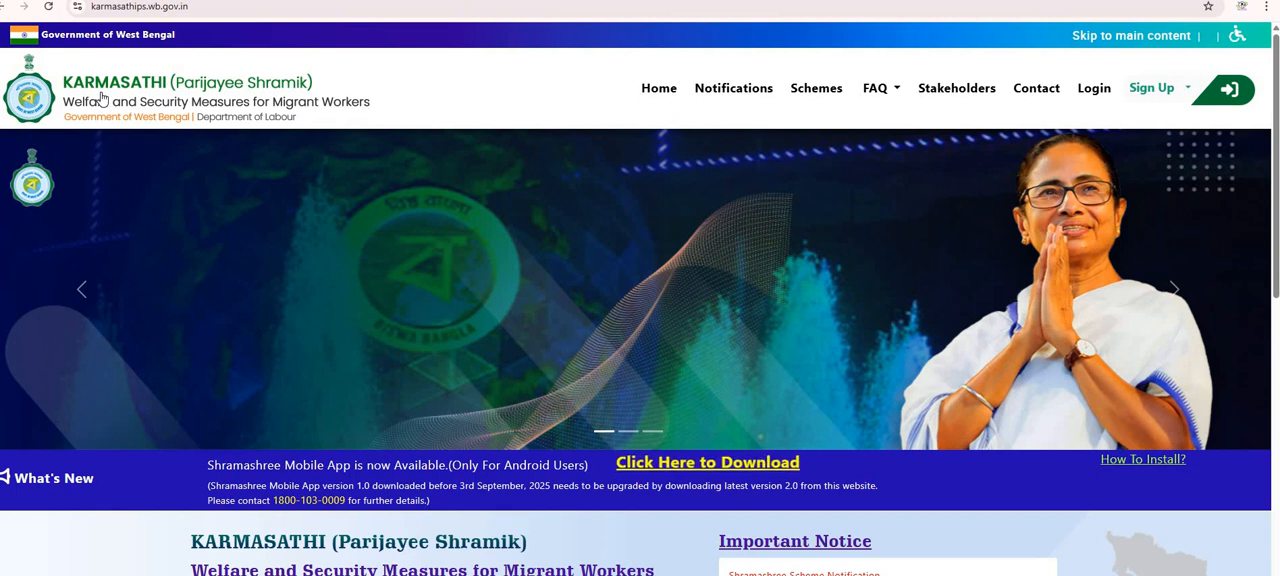
left_click(1165, 96)
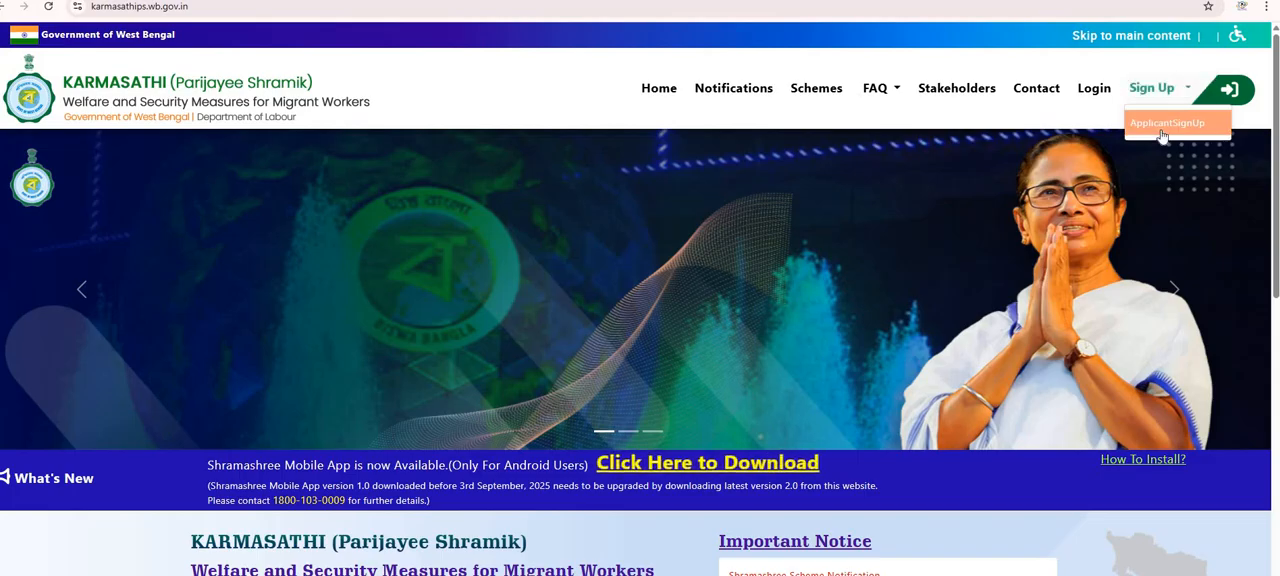
left_click(1165, 124)
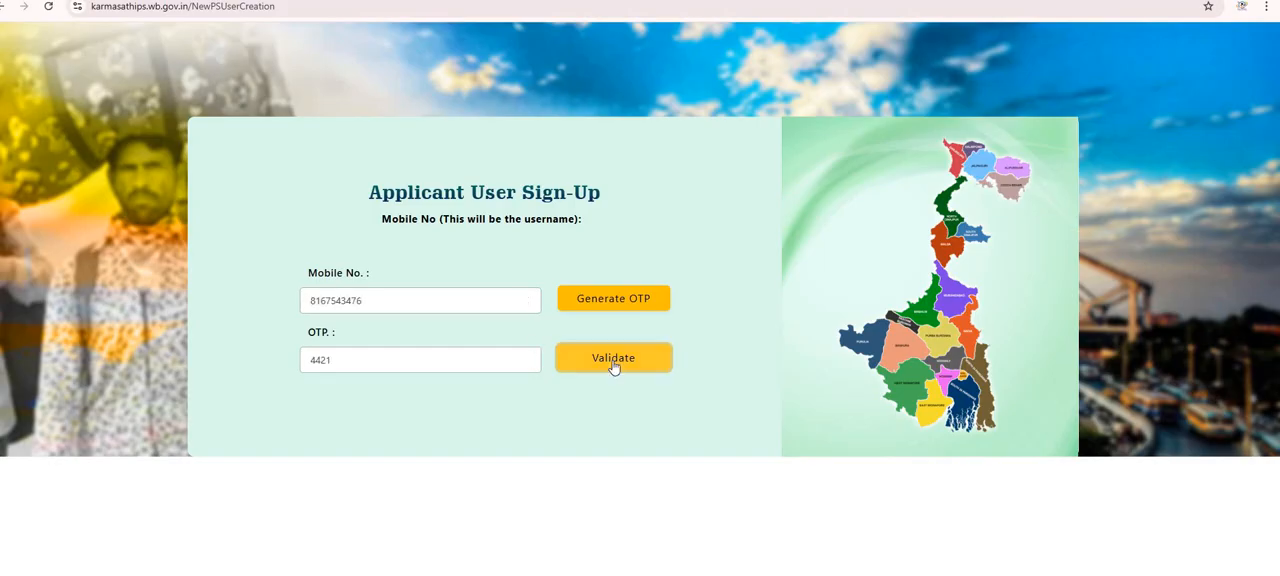
Validate the mobile number OTP and submit the applicant sign-up form.
left_click(612, 362)
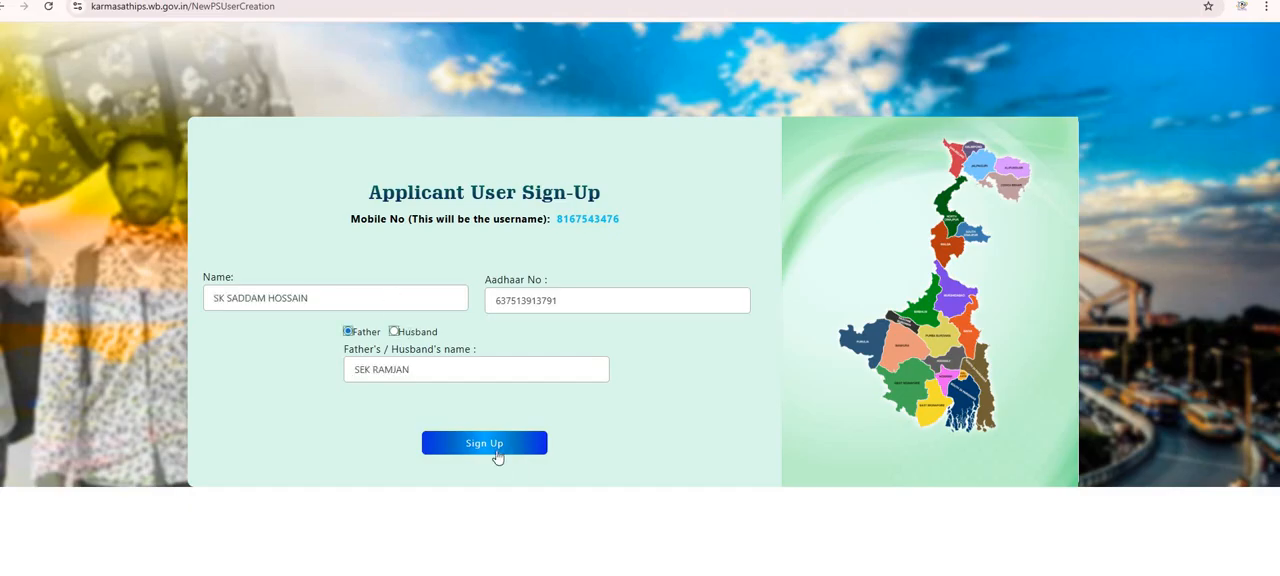
left_click(497, 452)
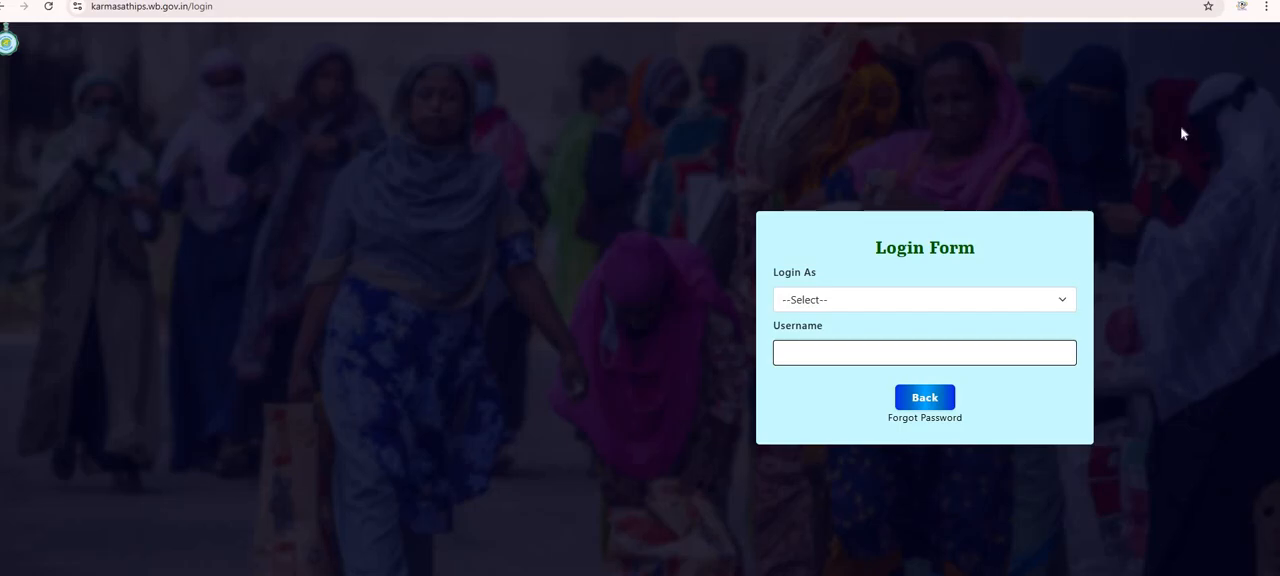
Choose Beneficiary as the login type and focus the username field.
left_click(879, 306)
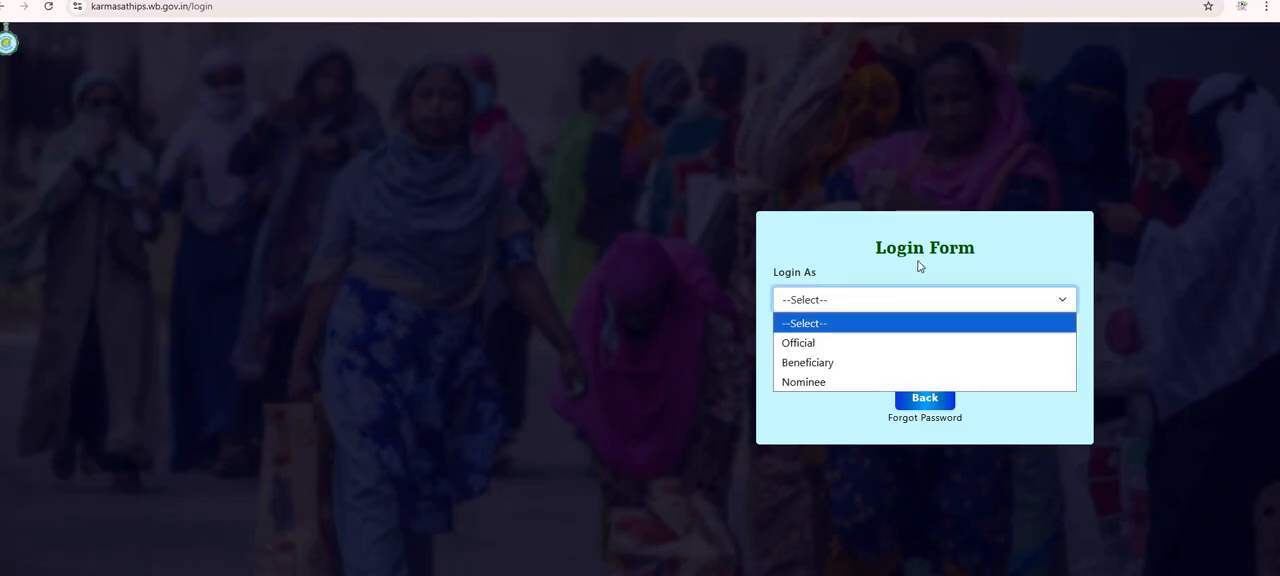
left_click(845, 367)
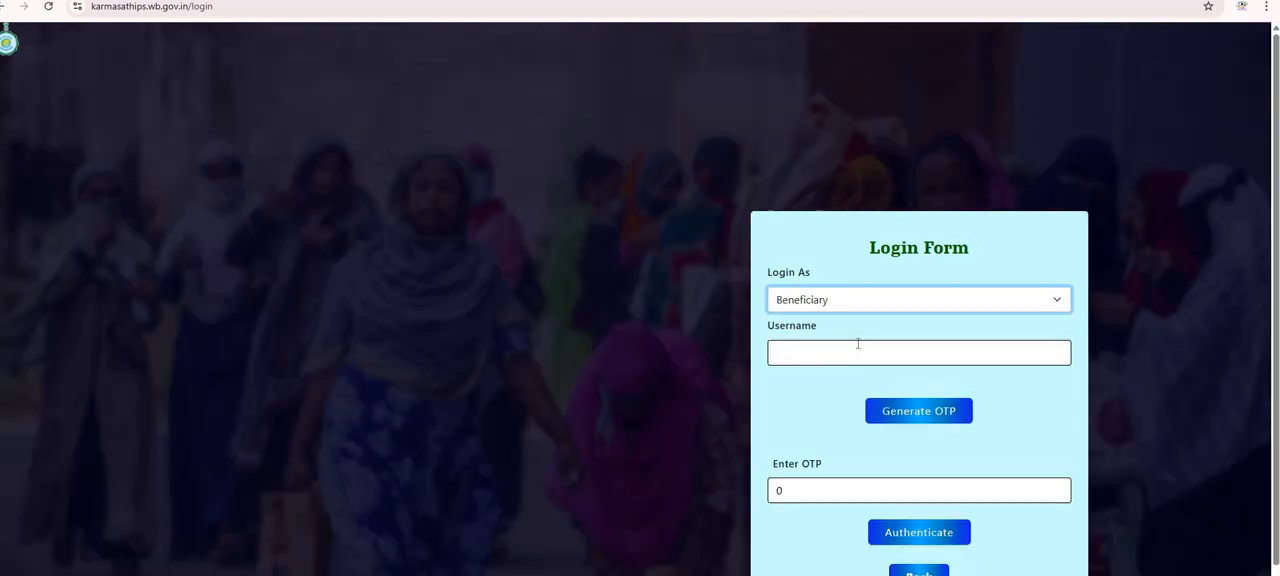
left_click(894, 358)
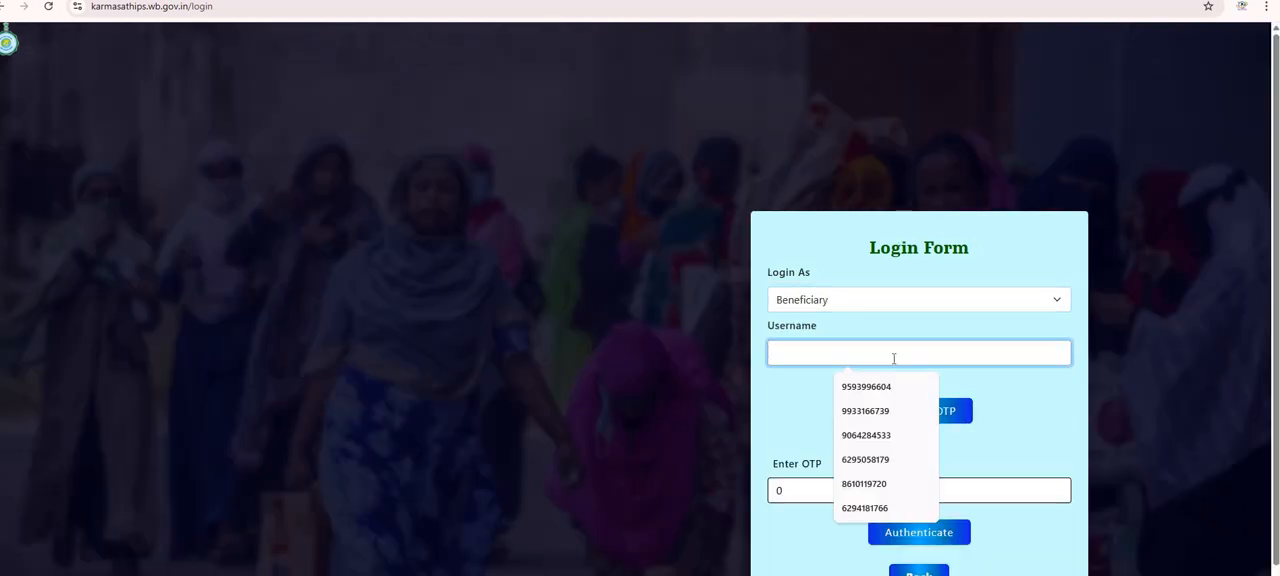
left_click(1117, 378)
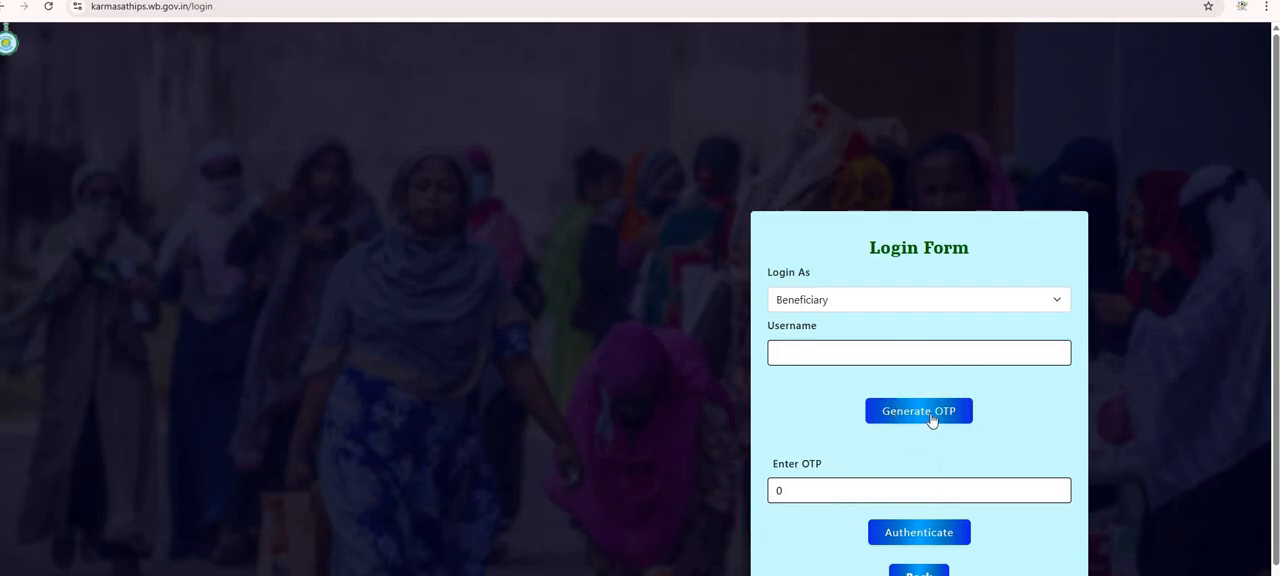
Clear the OTP field, enter the one-time code and authenticate the beneficiary login.
left_click(808, 503)
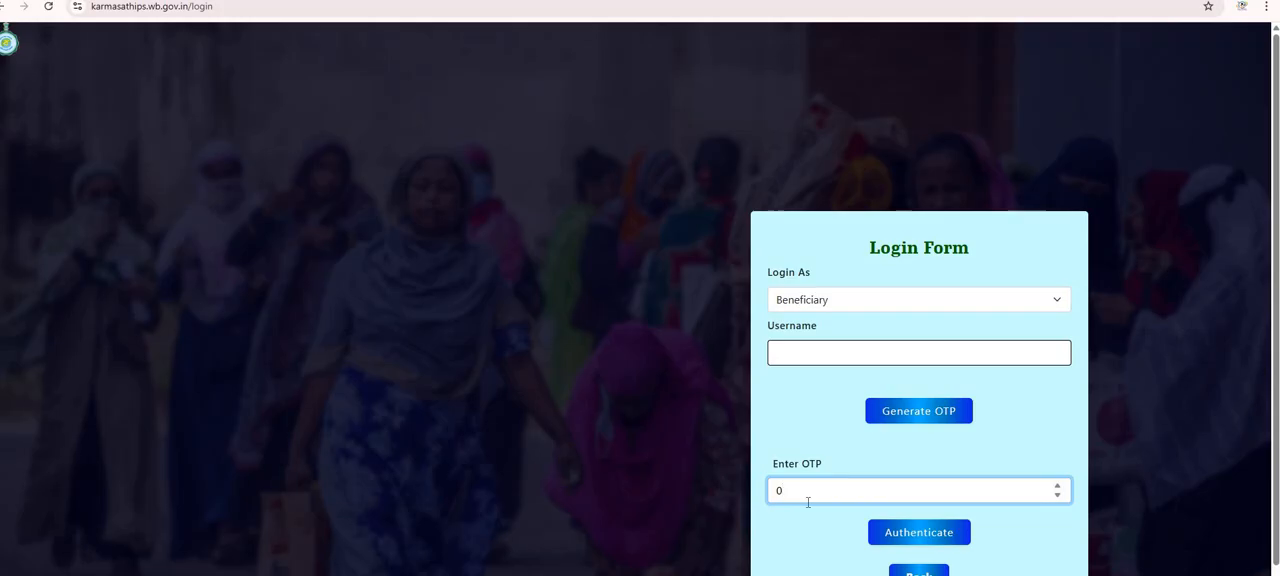
key("BackSpace")
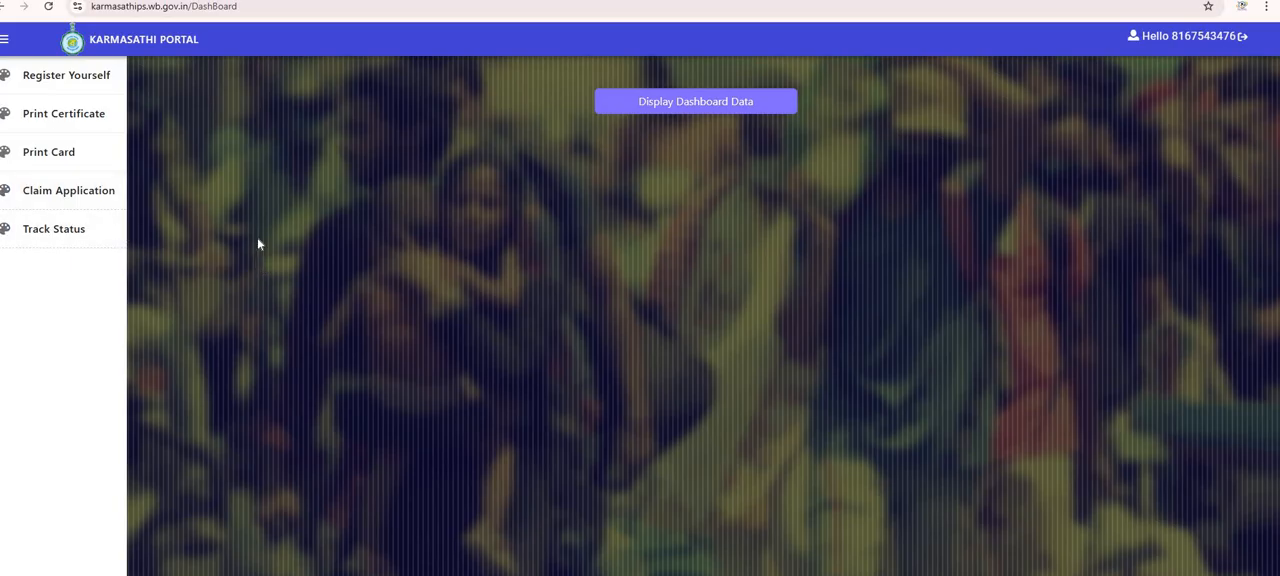
Open the Register Yourself form and set the gender to Male.
left_click(70, 86)
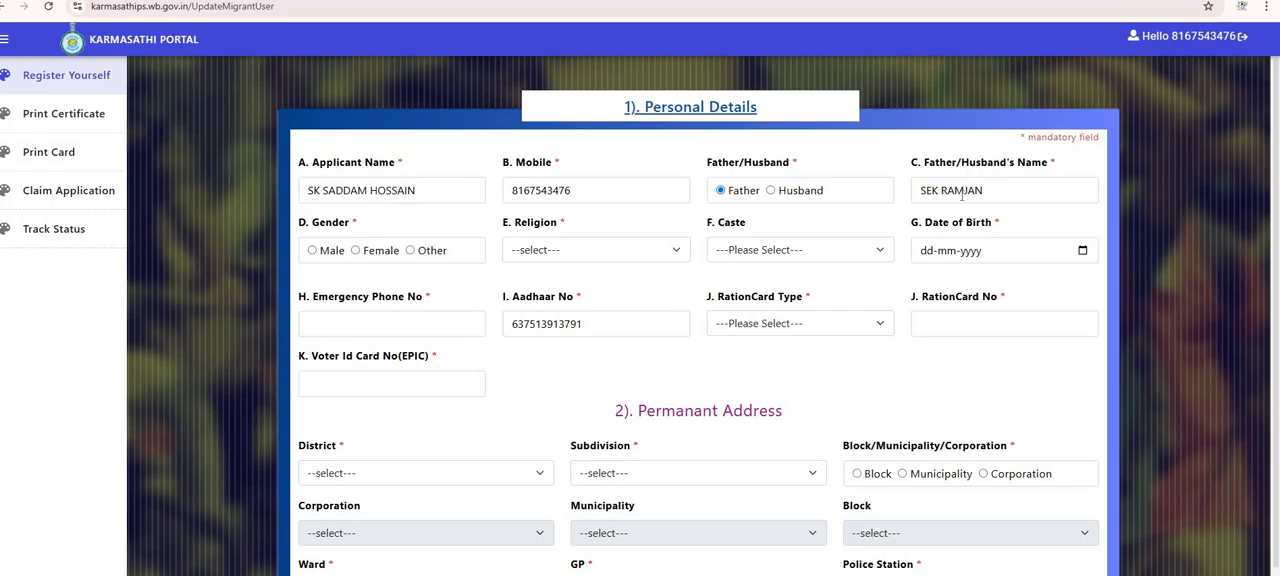
left_click(312, 251)
Set the religion to ISLAM and the caste to Other Backward Class (OBC-A).
left_click(616, 257)
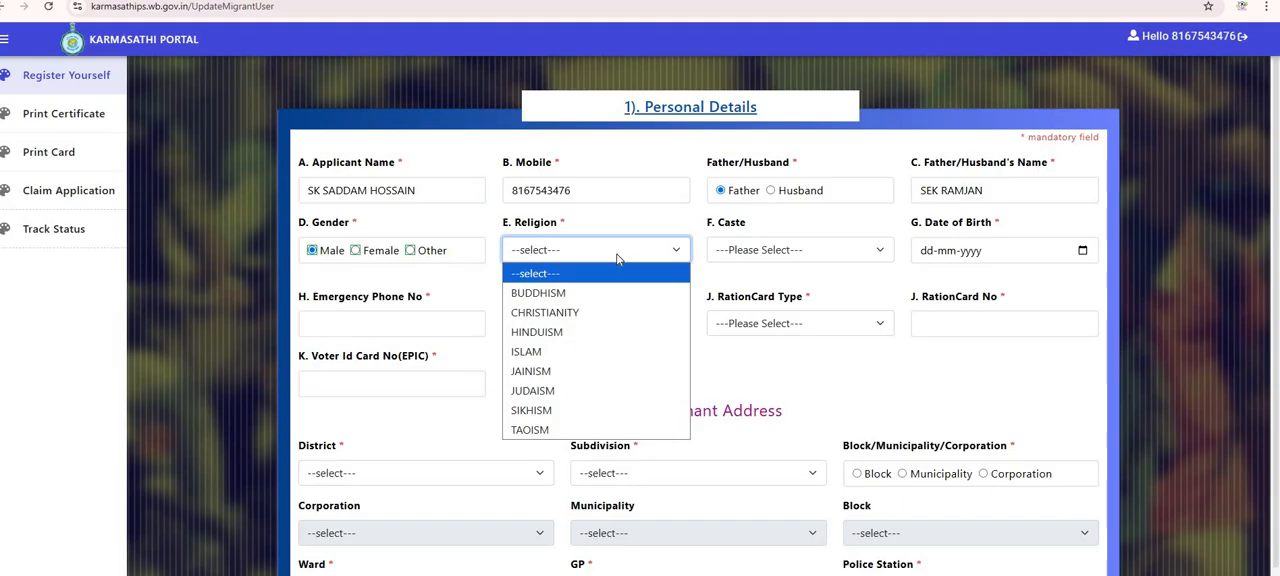
left_click(578, 352)
left_click(769, 253)
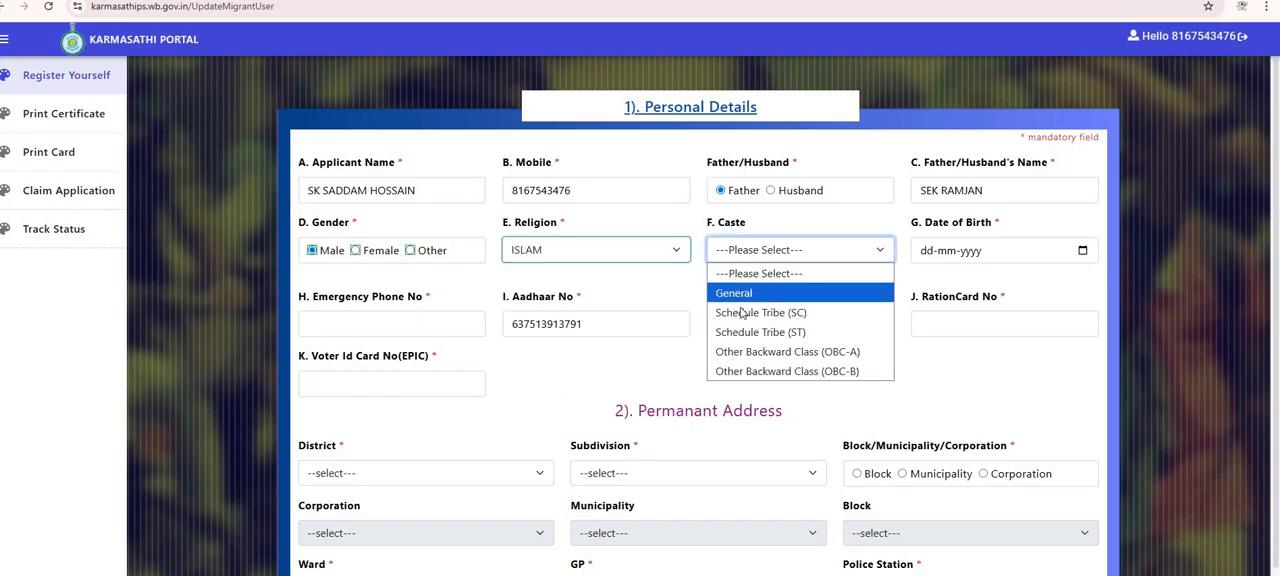
left_click(808, 351)
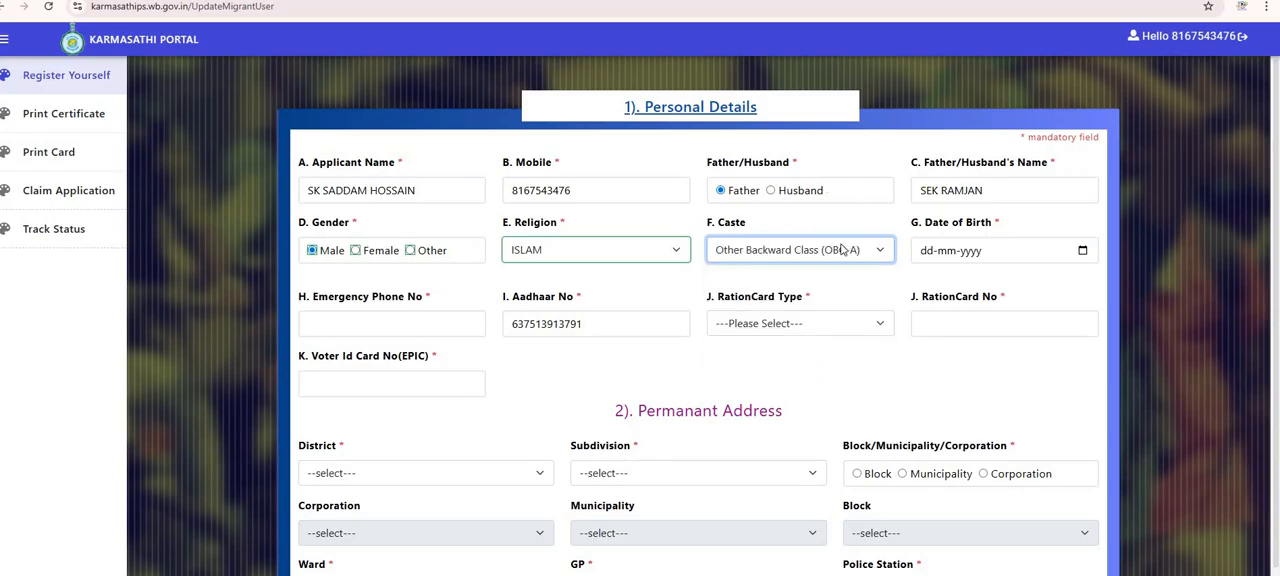
Set the ration card type to PHH and focus the ration card number field.
left_click(1082, 253)
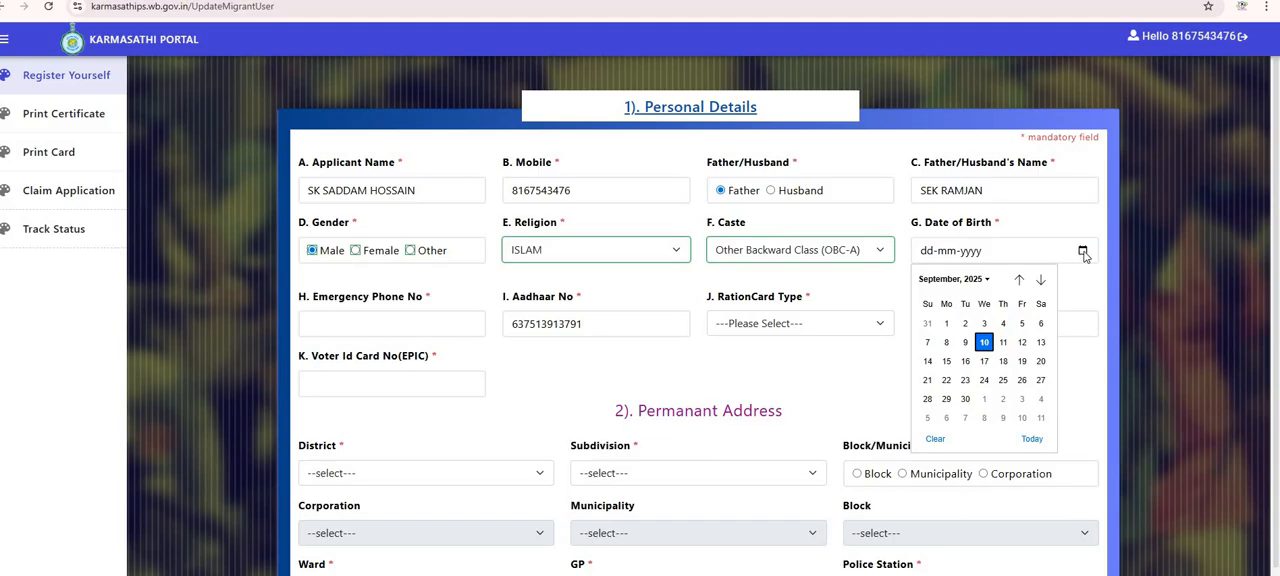
left_click(1183, 319)
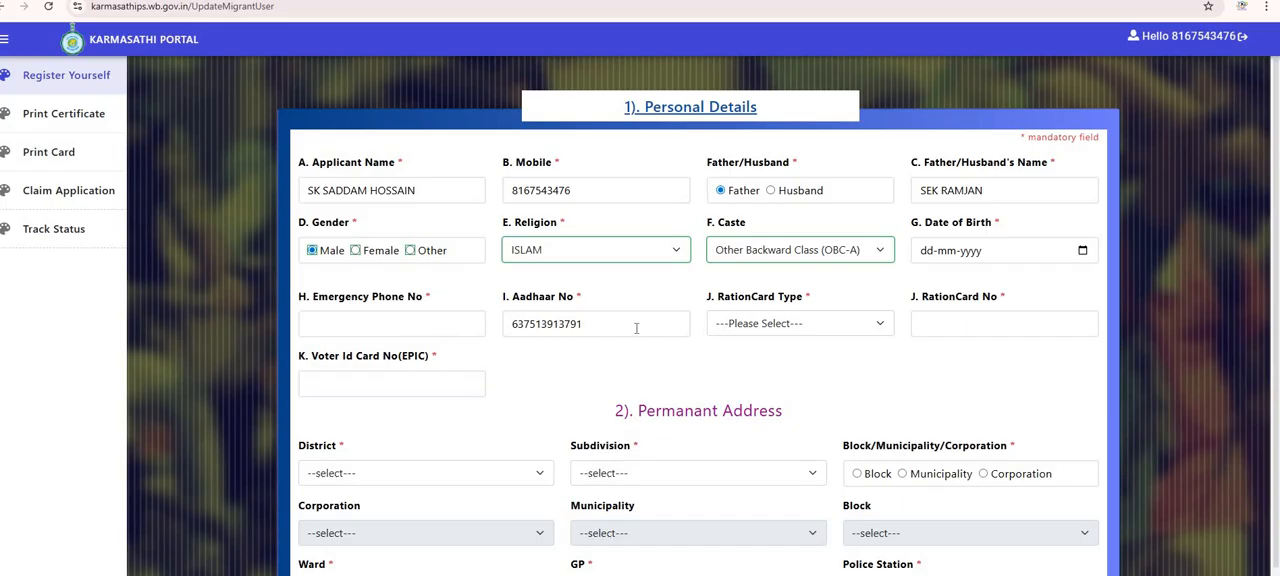
left_click(811, 327)
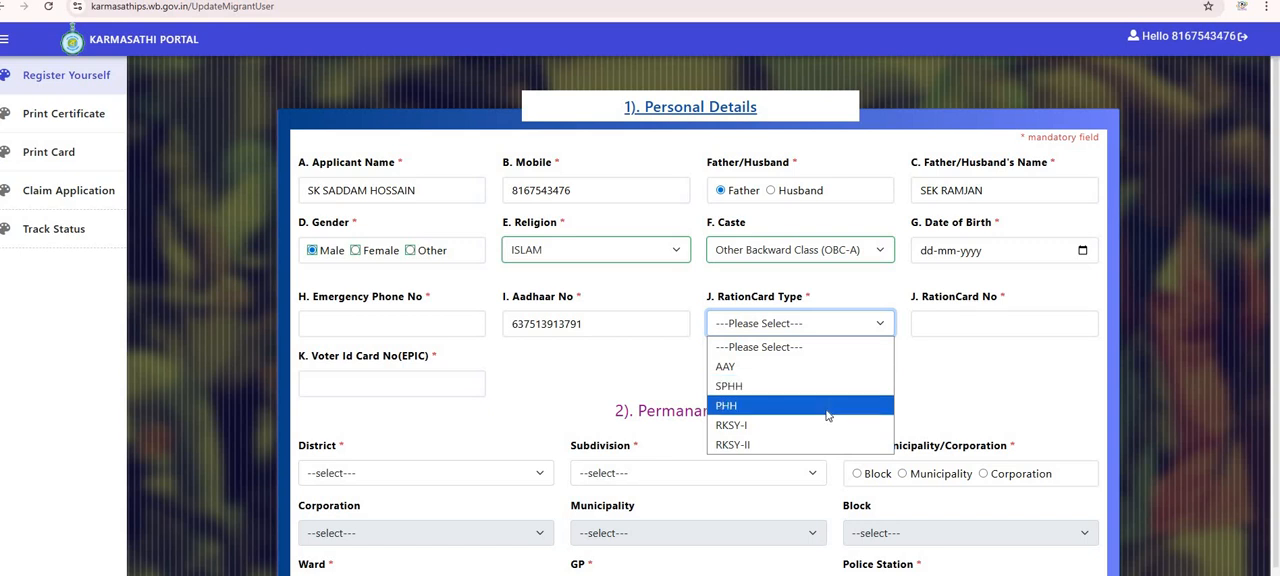
left_click(752, 405)
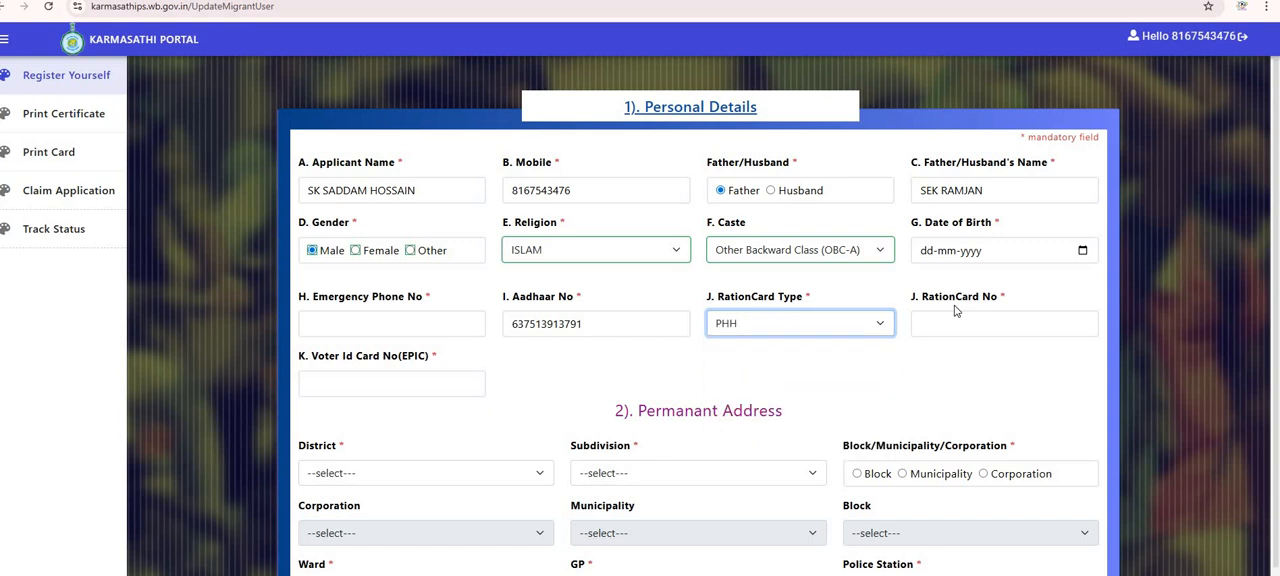
left_click(974, 321)
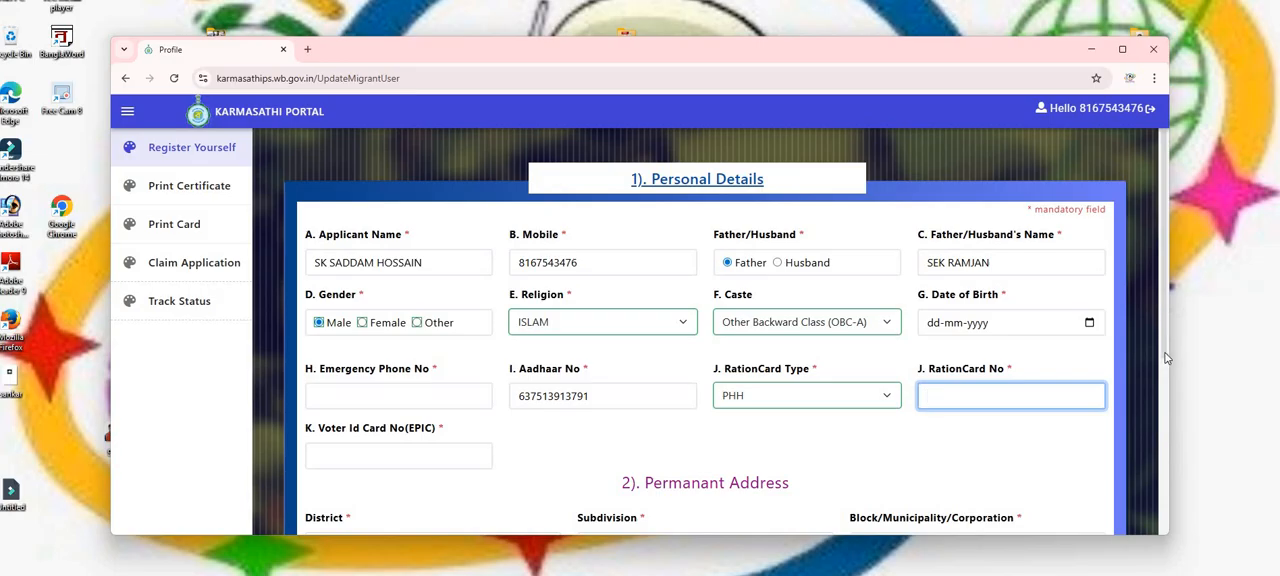
Select Paschim Medinipur as the permanent address district and Kharagpur as the subdivision.
scroll(395, 259, "down", 3)
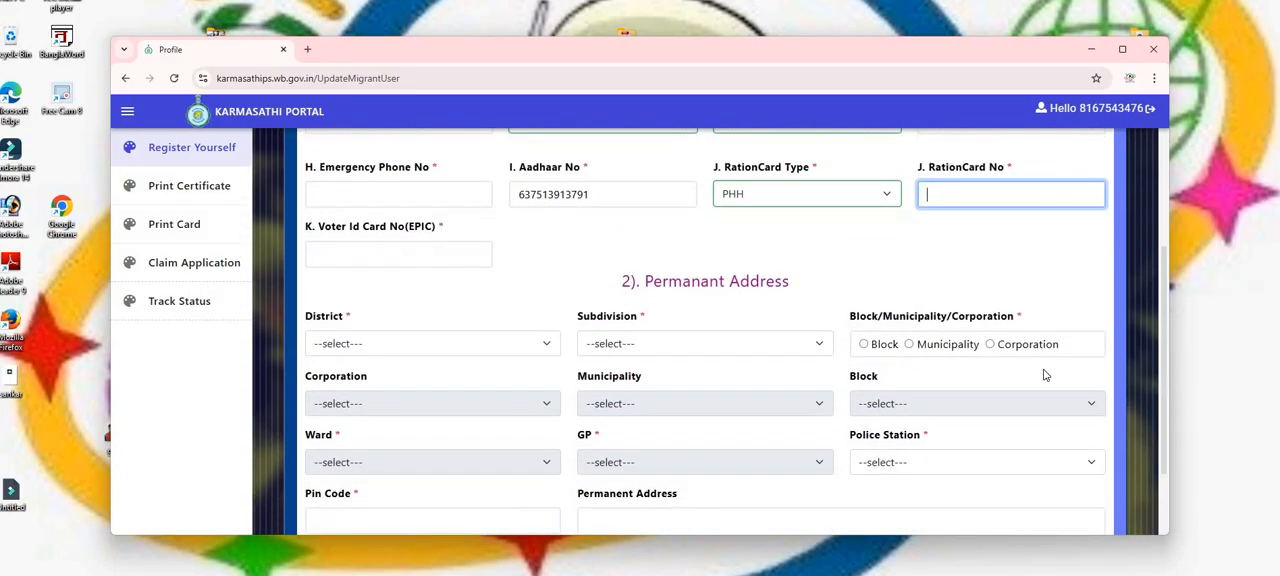
scroll(1170, 372, "down", 1)
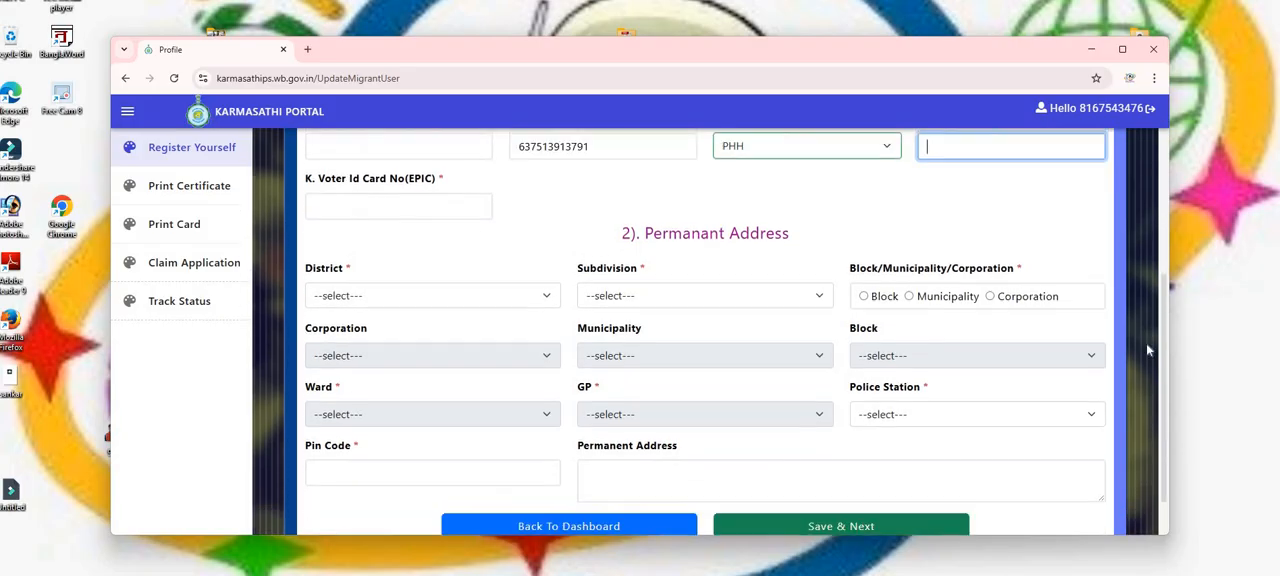
left_click(629, 298)
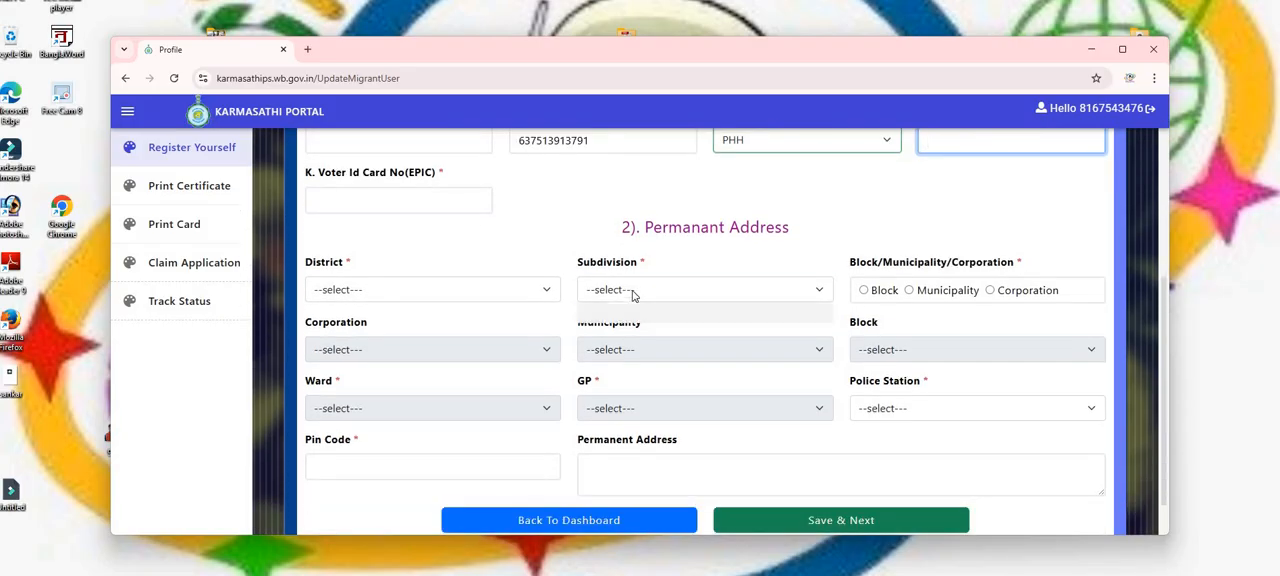
left_click(449, 289)
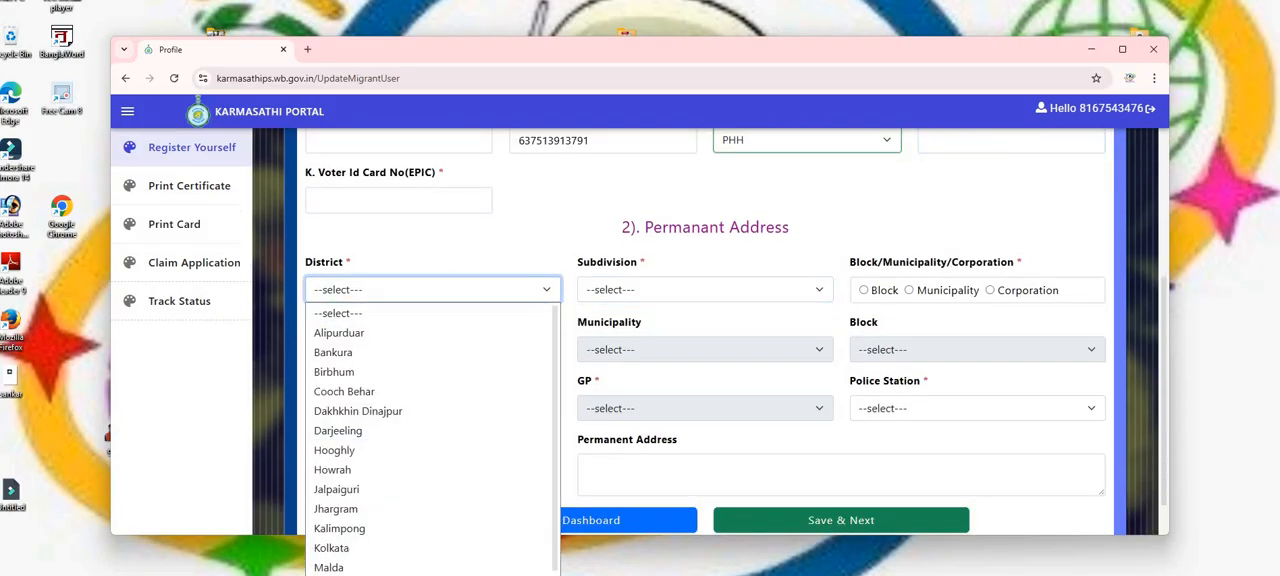
scroll(430, 489, "down", 2)
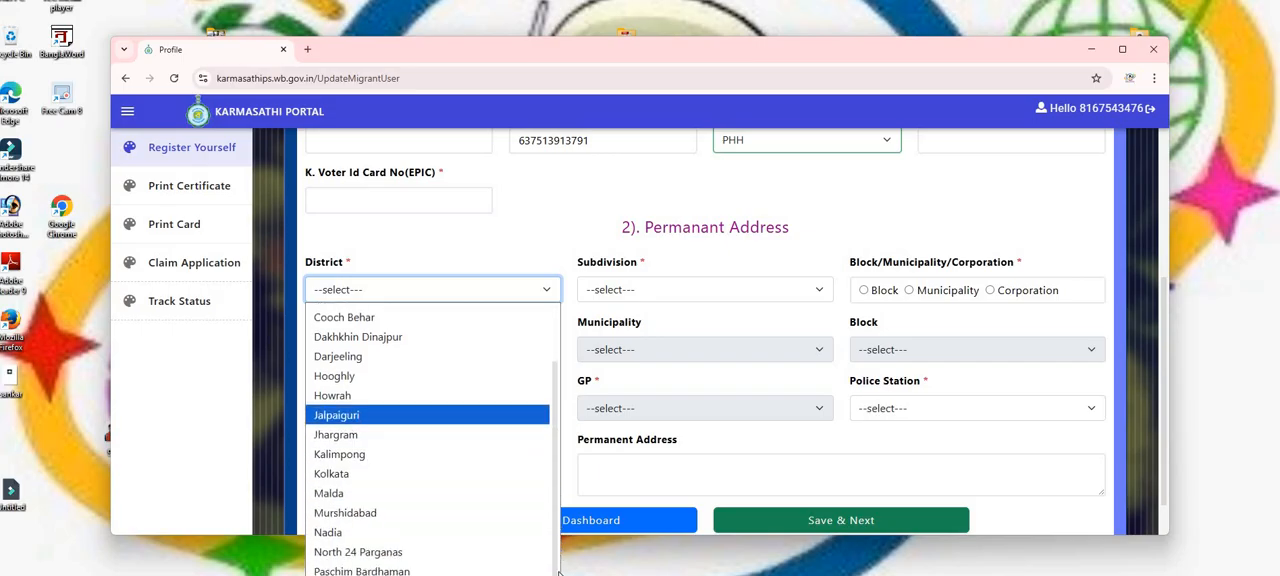
left_click(390, 575)
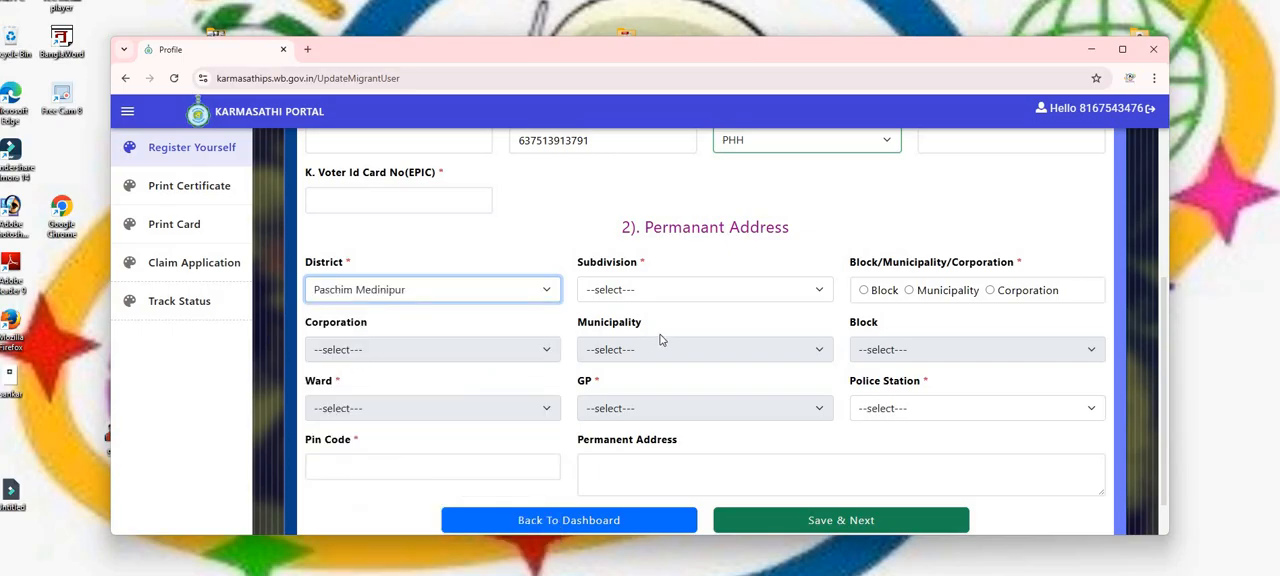
left_click(690, 293)
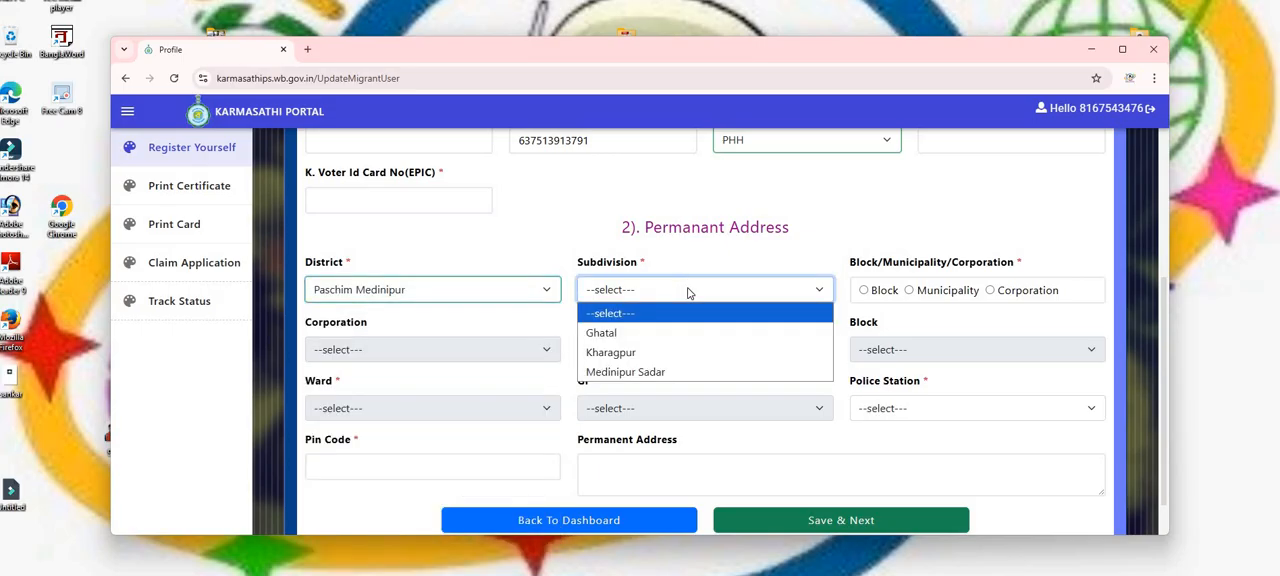
left_click(659, 358)
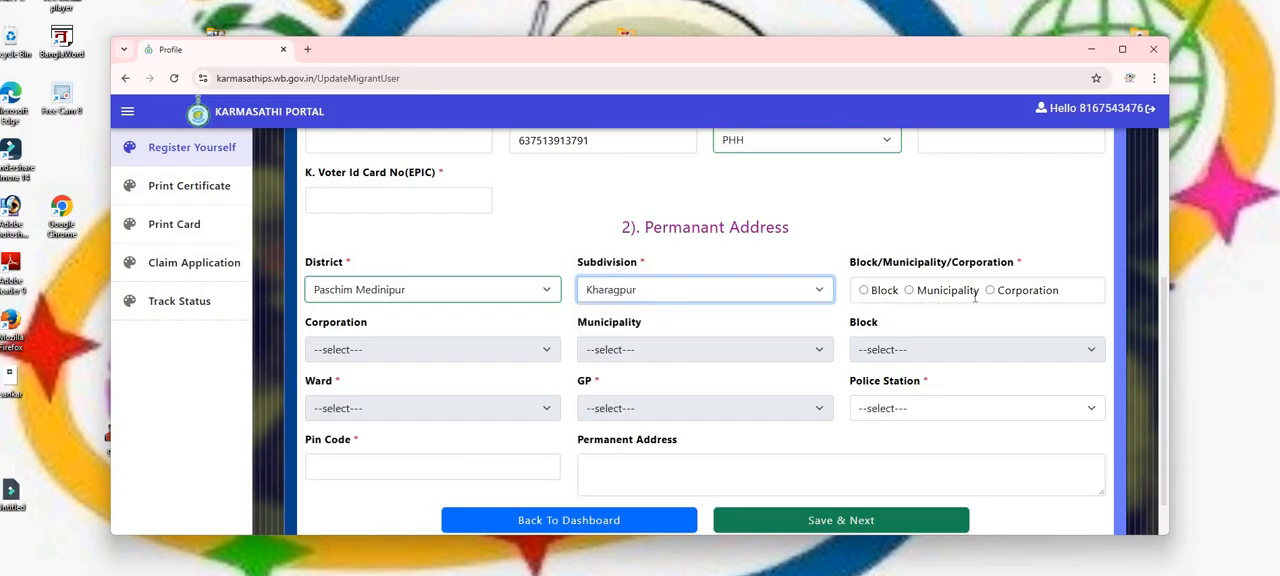
Set the area type to Block, choose Sabong as the block and sabong as the GP.
left_click(865, 291)
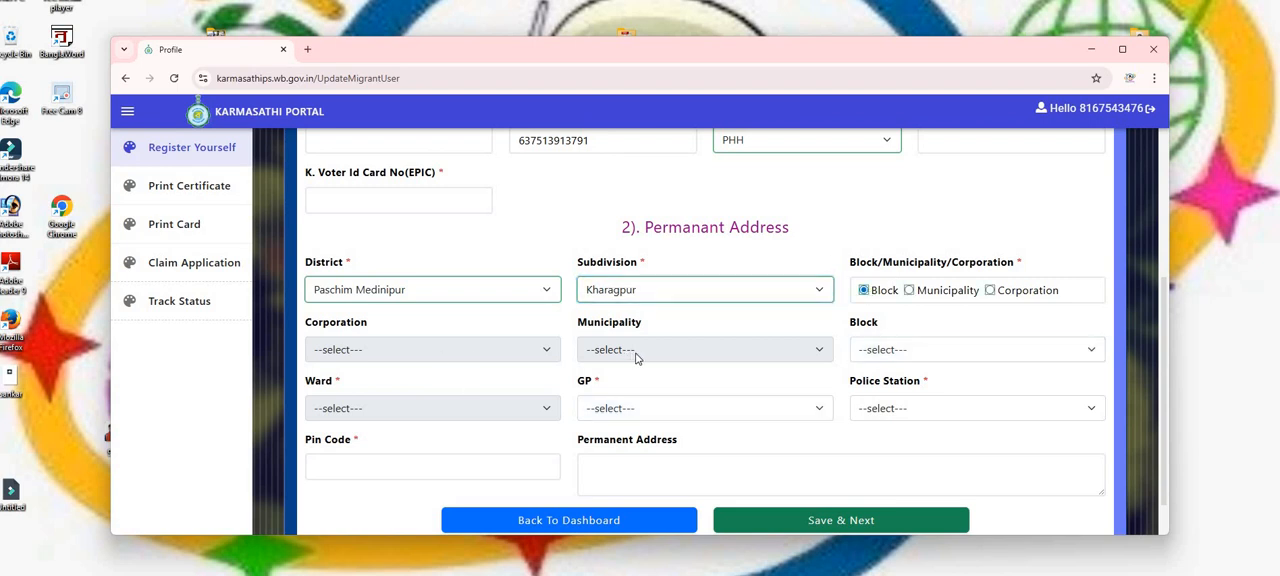
left_click(1035, 356)
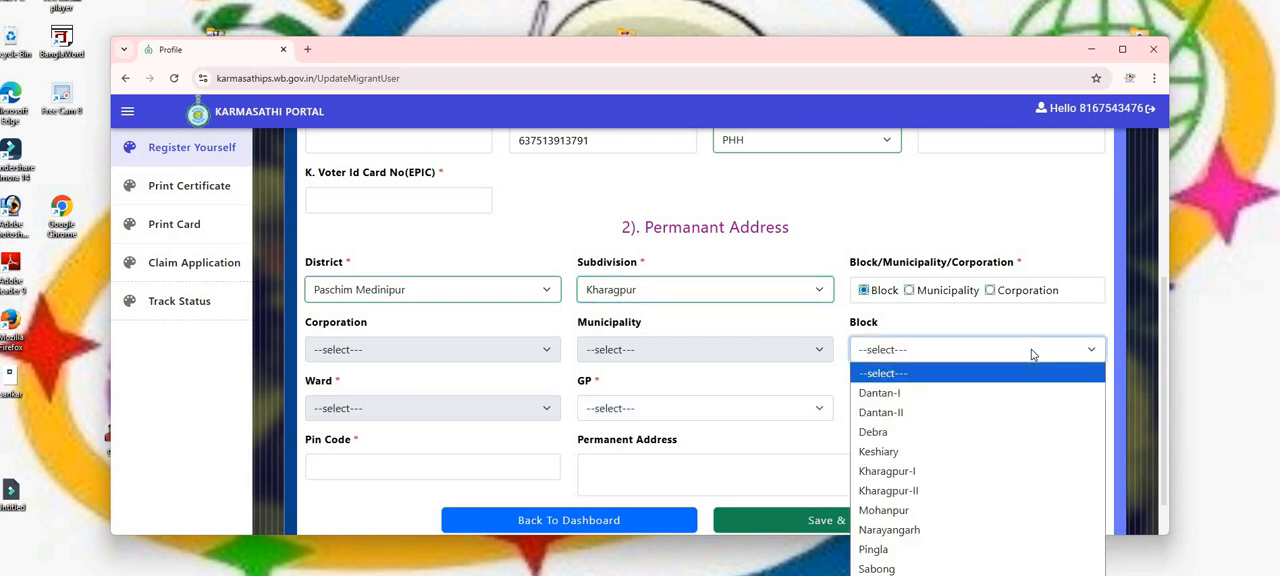
left_click(936, 567)
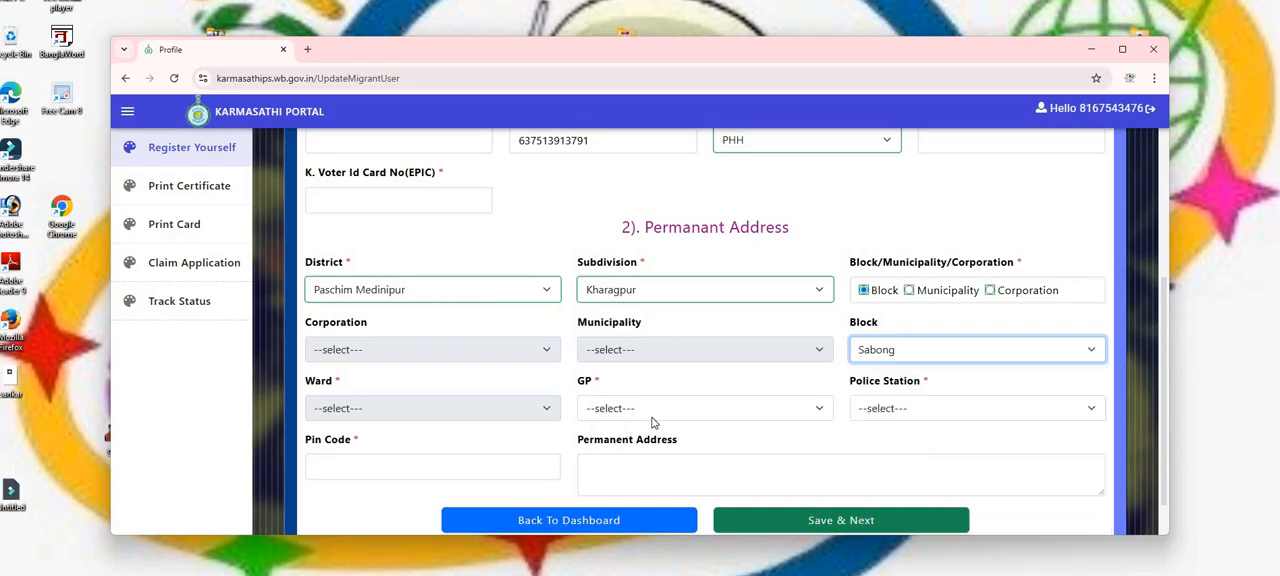
left_click(652, 420)
left_click(644, 363)
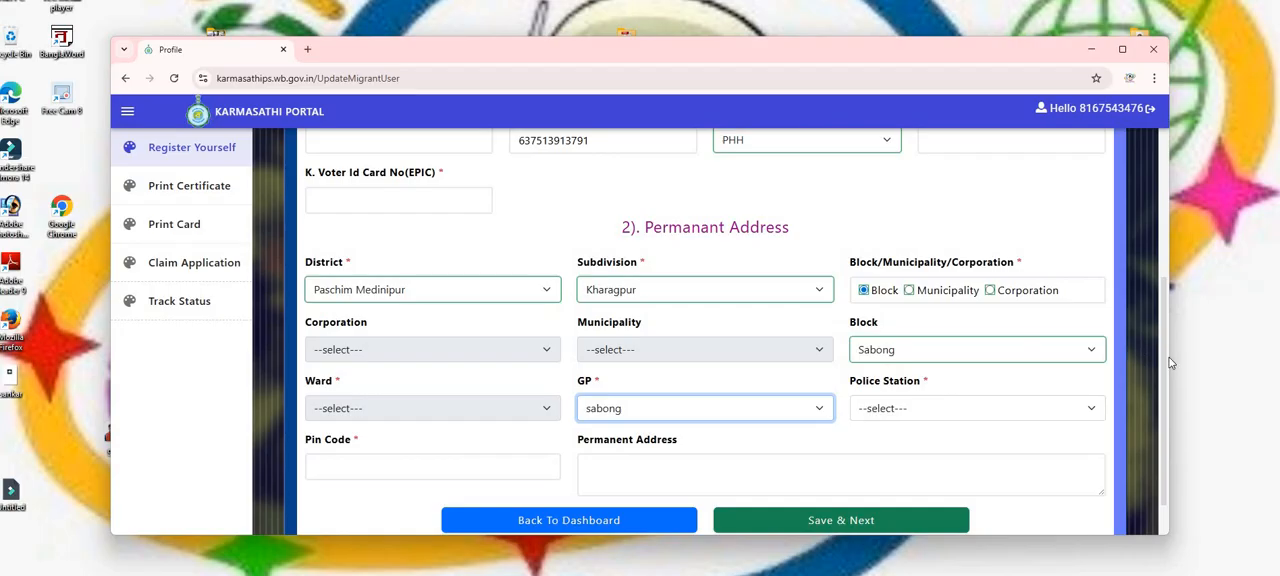
Save the personal details and permanent address with Save & Next.
scroll(1165, 370, "down", 1)
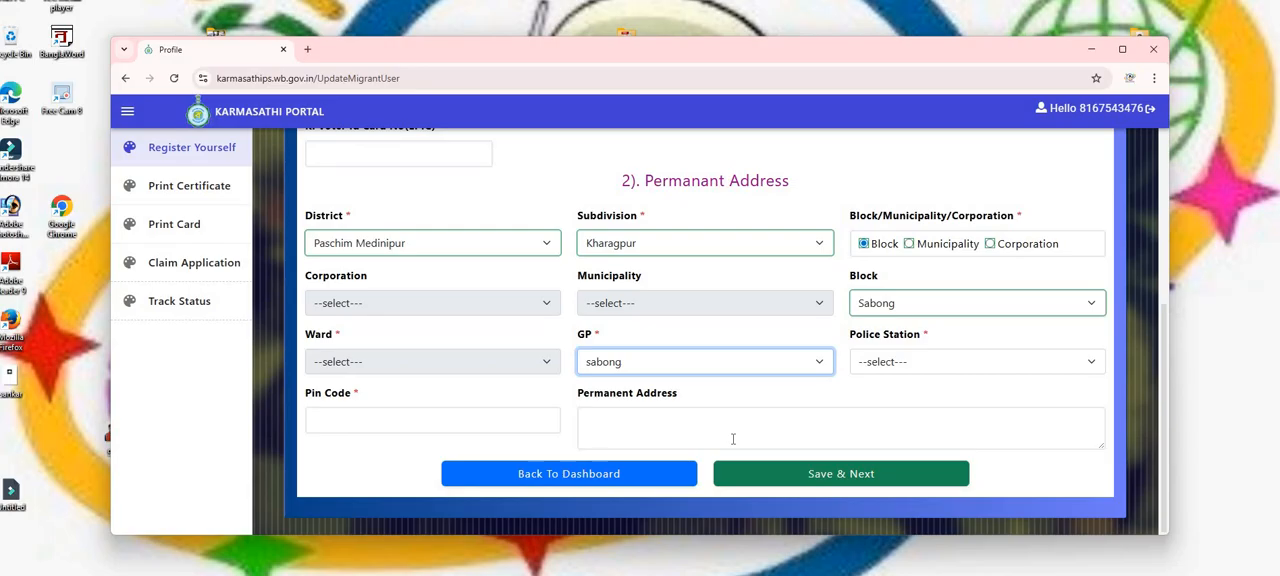
left_click(868, 474)
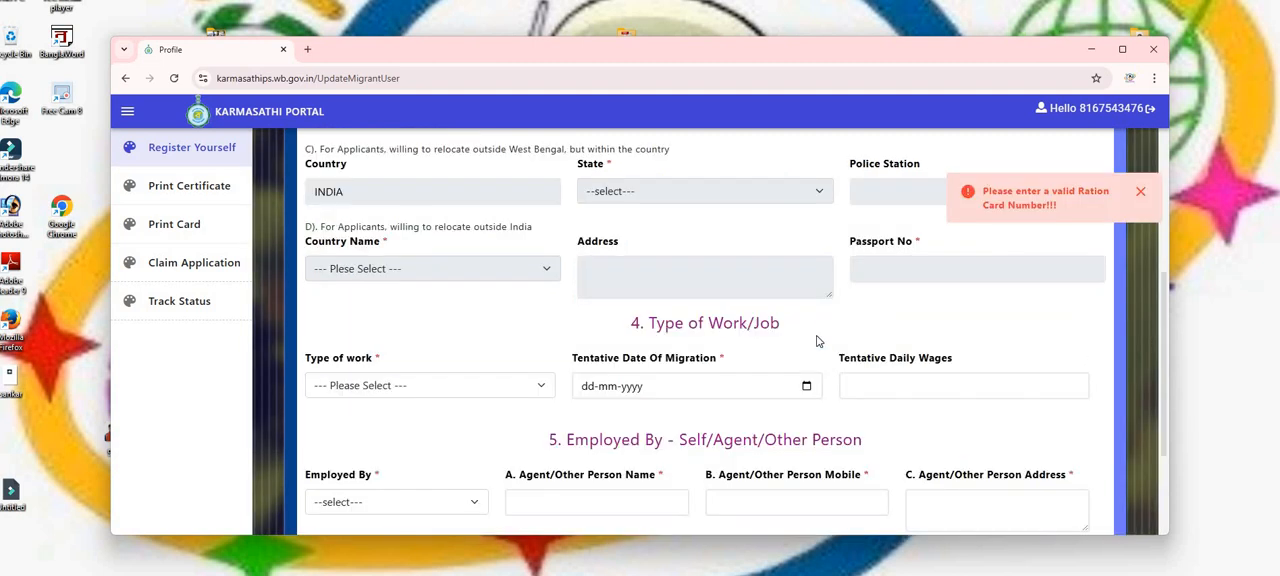
left_click(1121, 50)
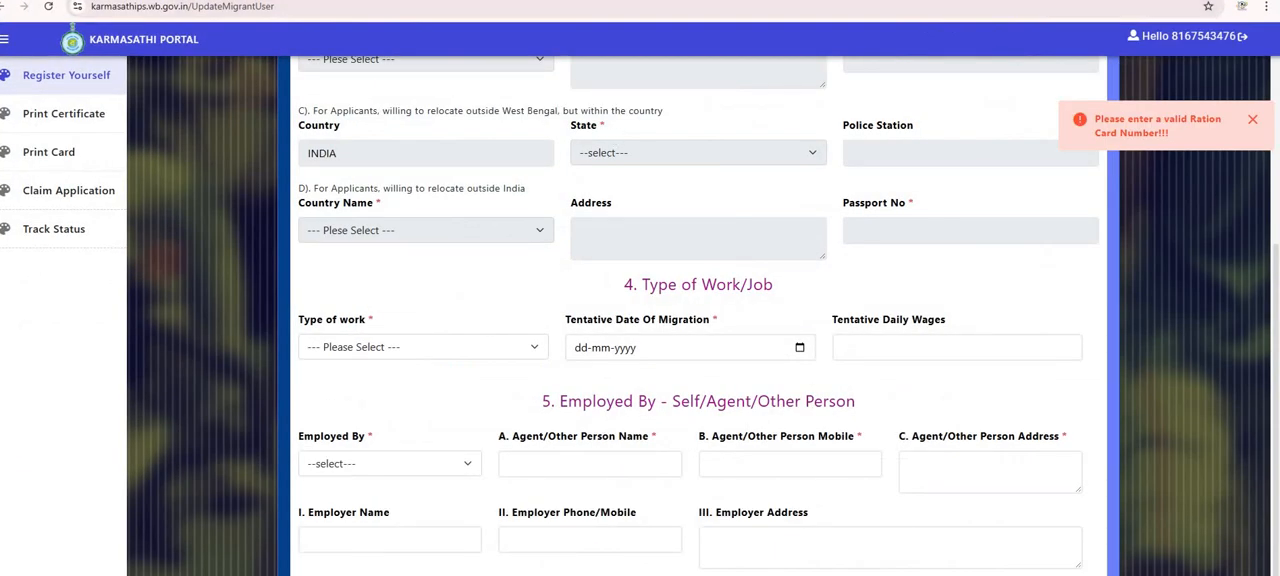
Choose job address type A for the work place address and dismiss the ration card error message.
left_click(1234, 1)
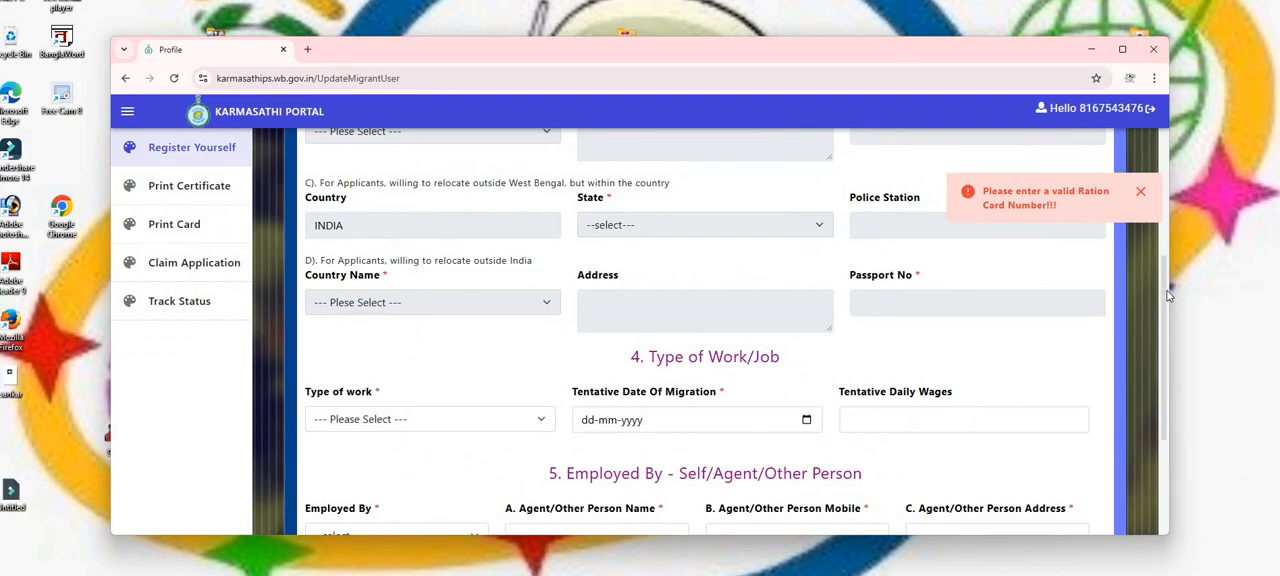
scroll(1155, 230, "up", 4)
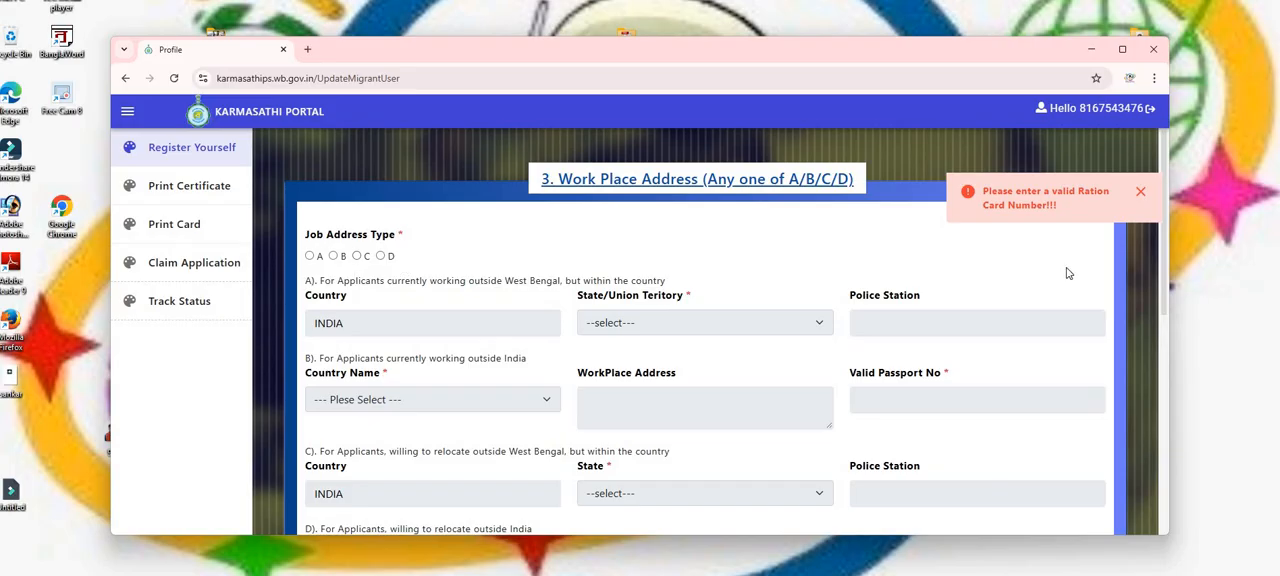
scroll(1177, 324, "down", 1)
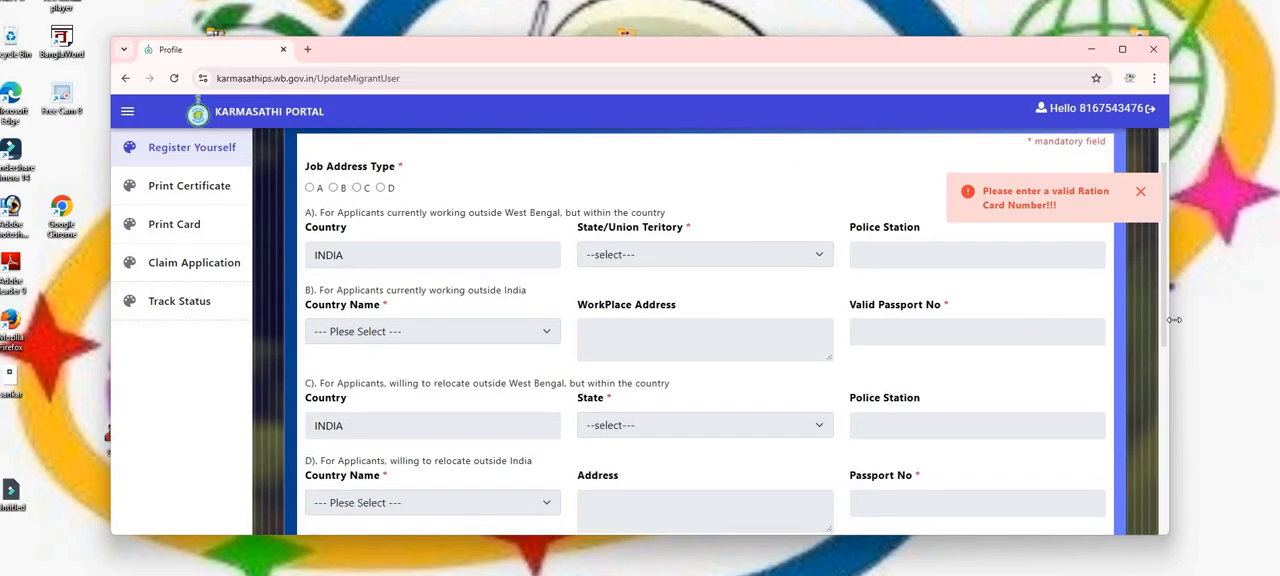
left_click_drag(1174, 322, 1177, 336)
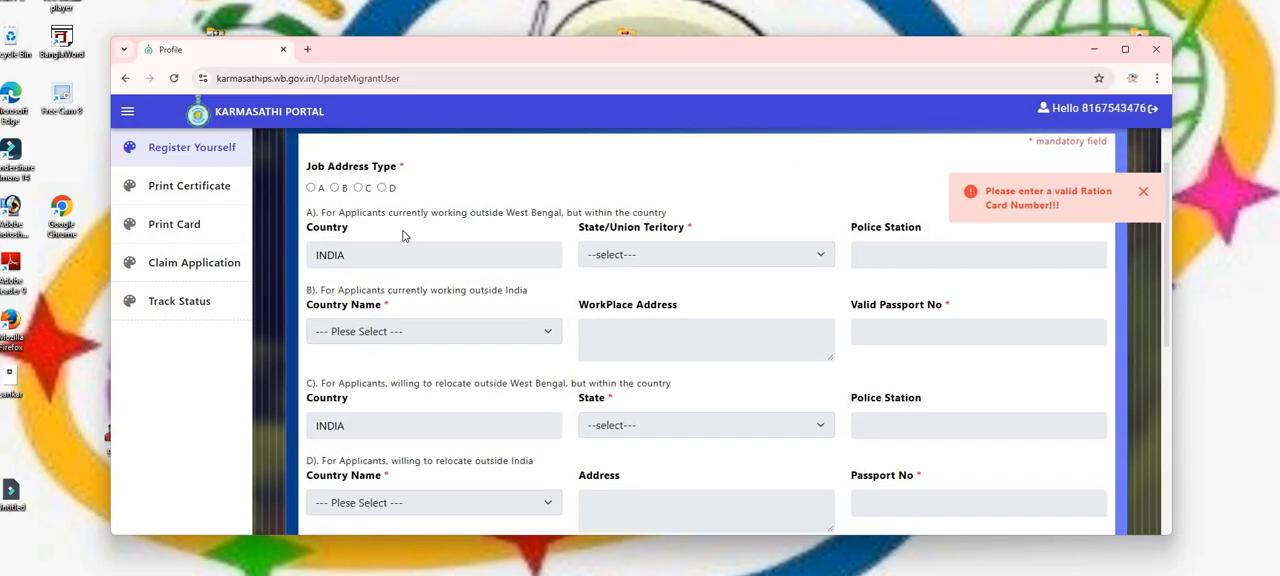
left_click(314, 189)
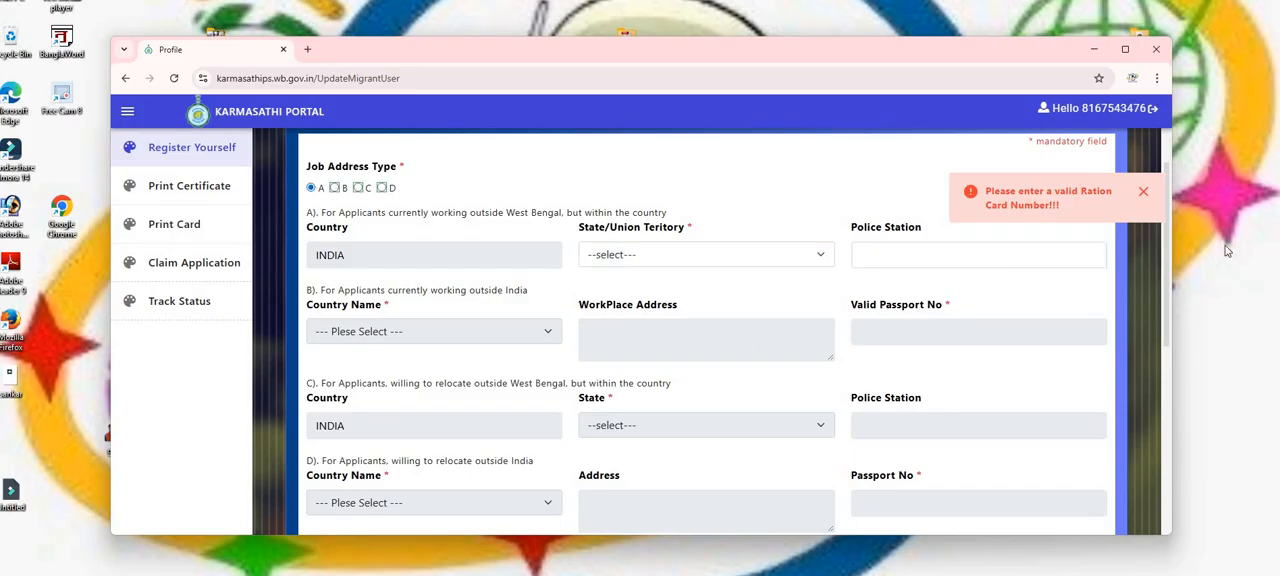
left_click(1143, 193)
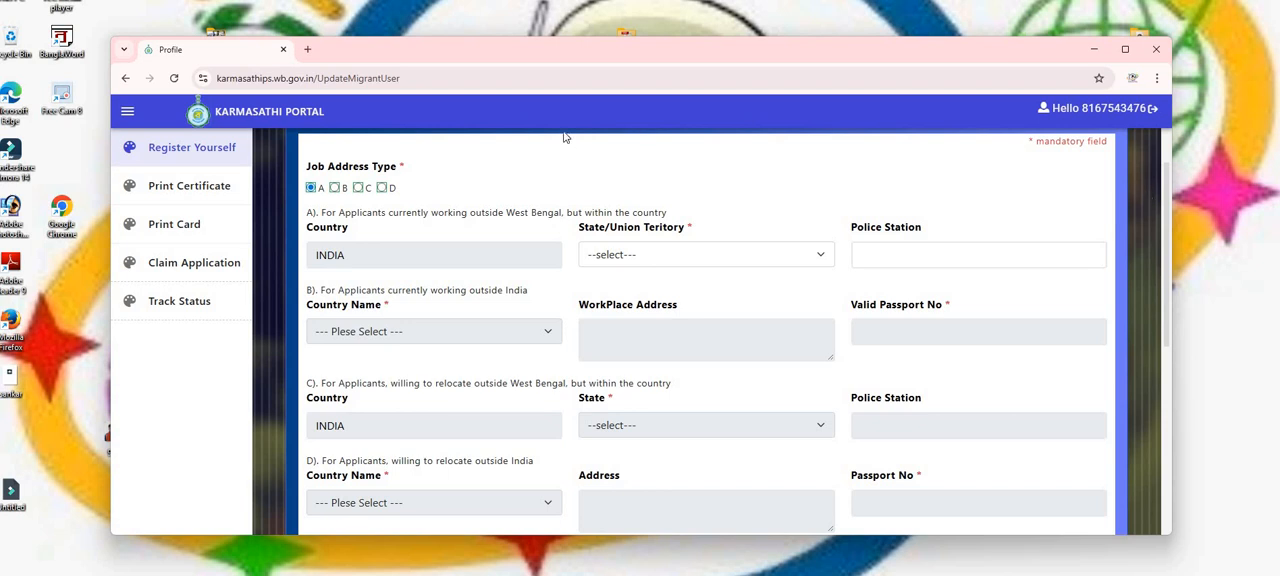
left_click(334, 188)
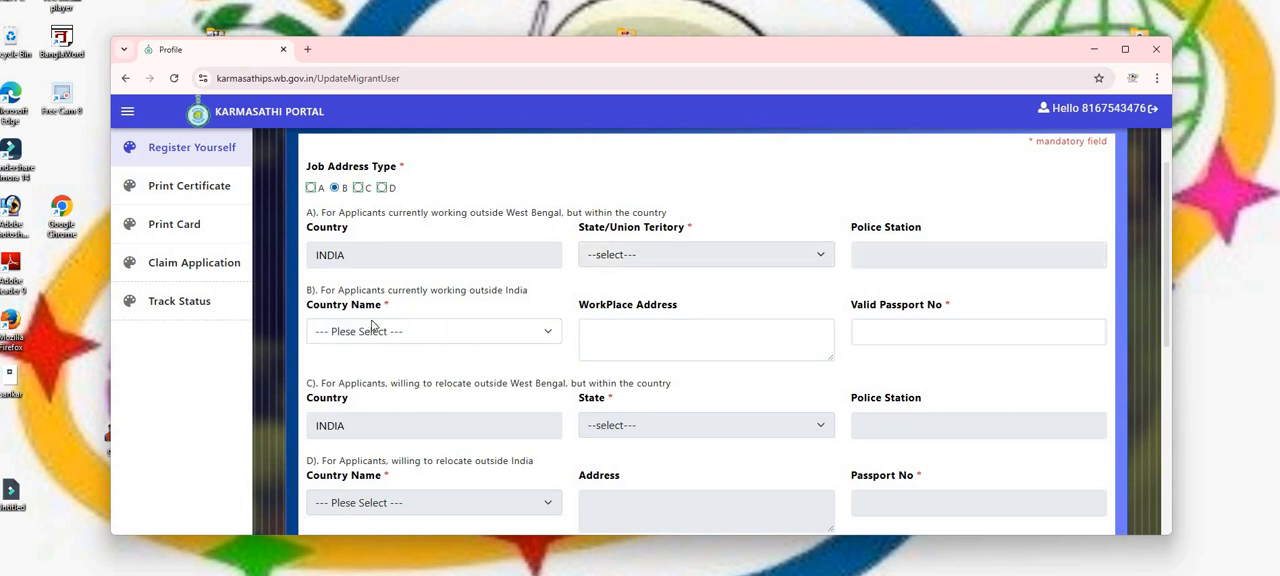
left_click(426, 333)
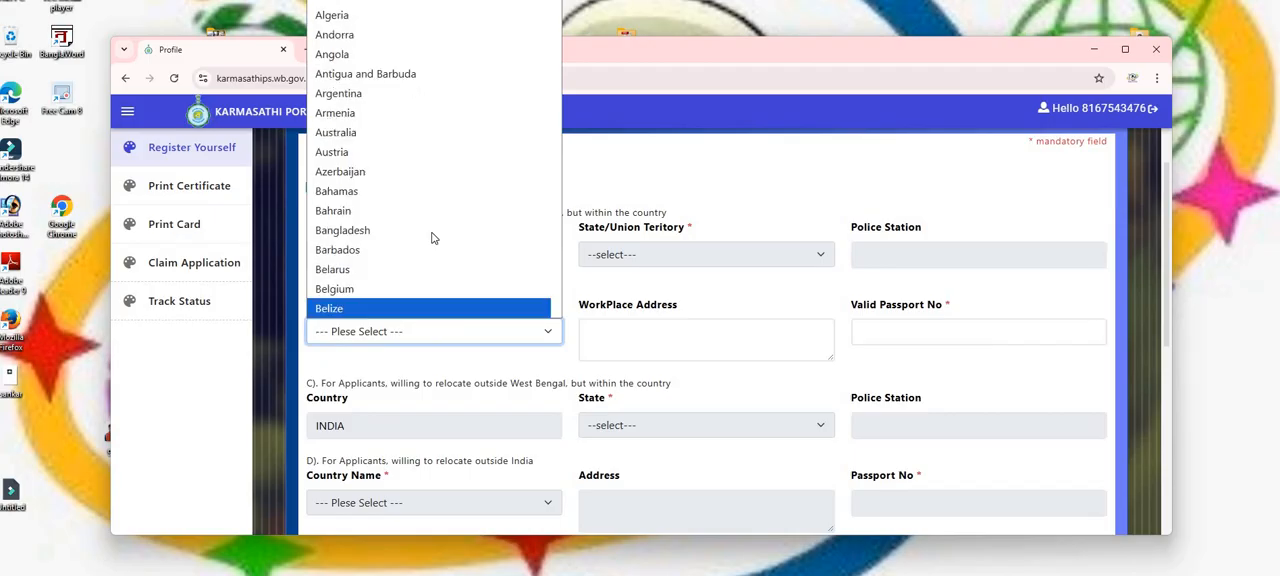
left_click(676, 185)
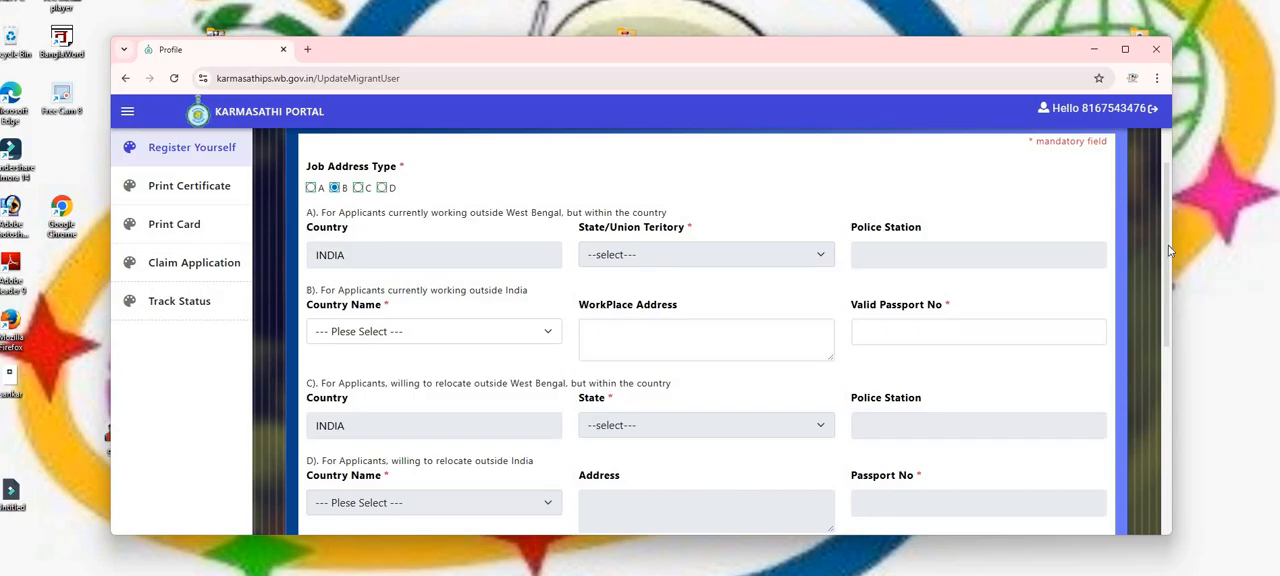
Reselect job address type A, with Jharkhand as the state/union territory and RACHI as the police station.
left_click(311, 190)
left_click(678, 262)
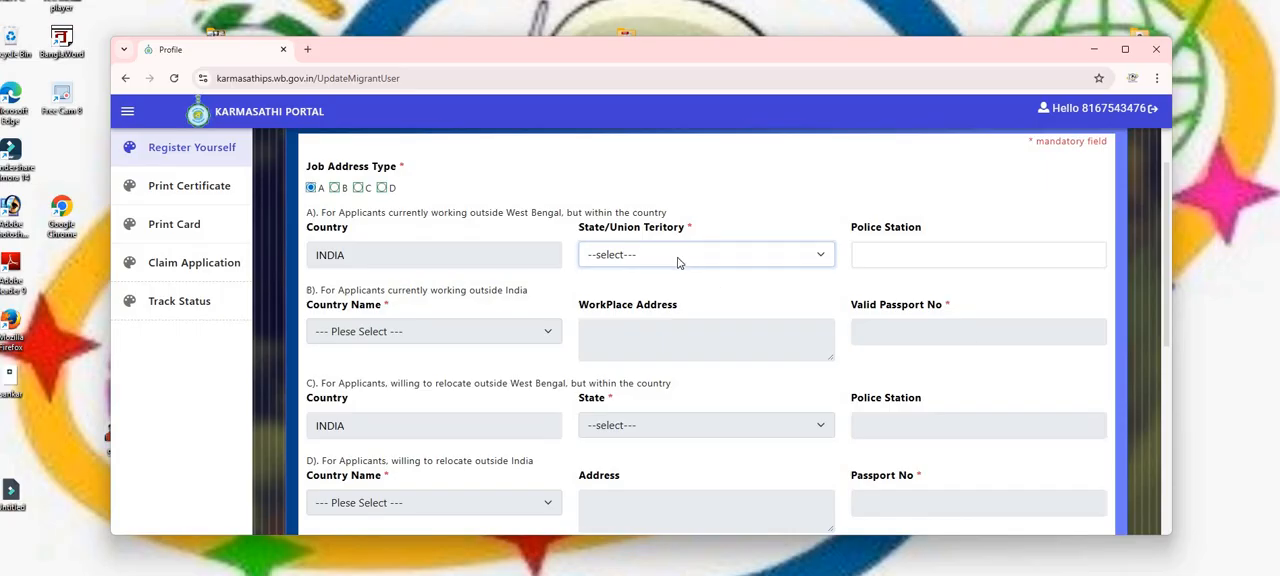
left_click(678, 262)
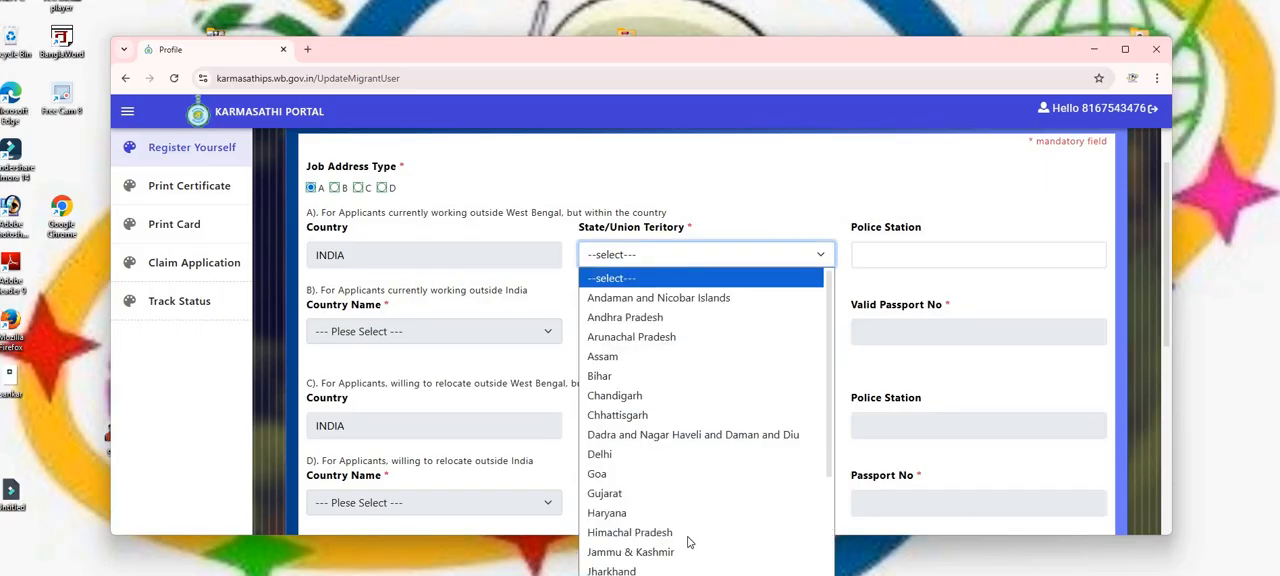
left_click(689, 571)
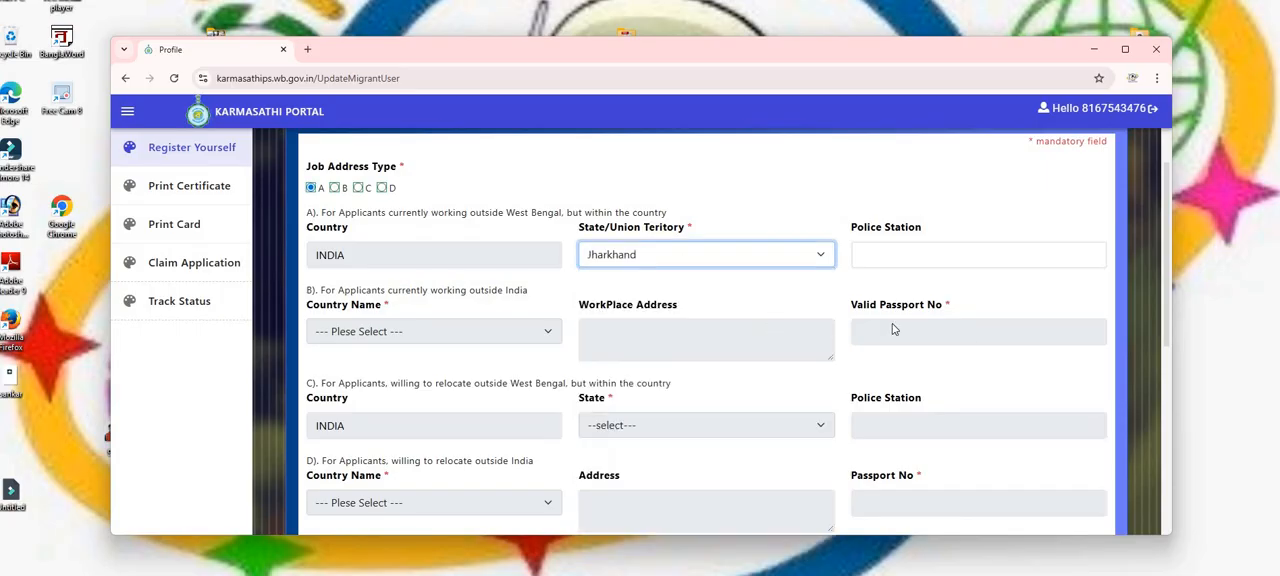
left_click(921, 259)
type("RACHI")
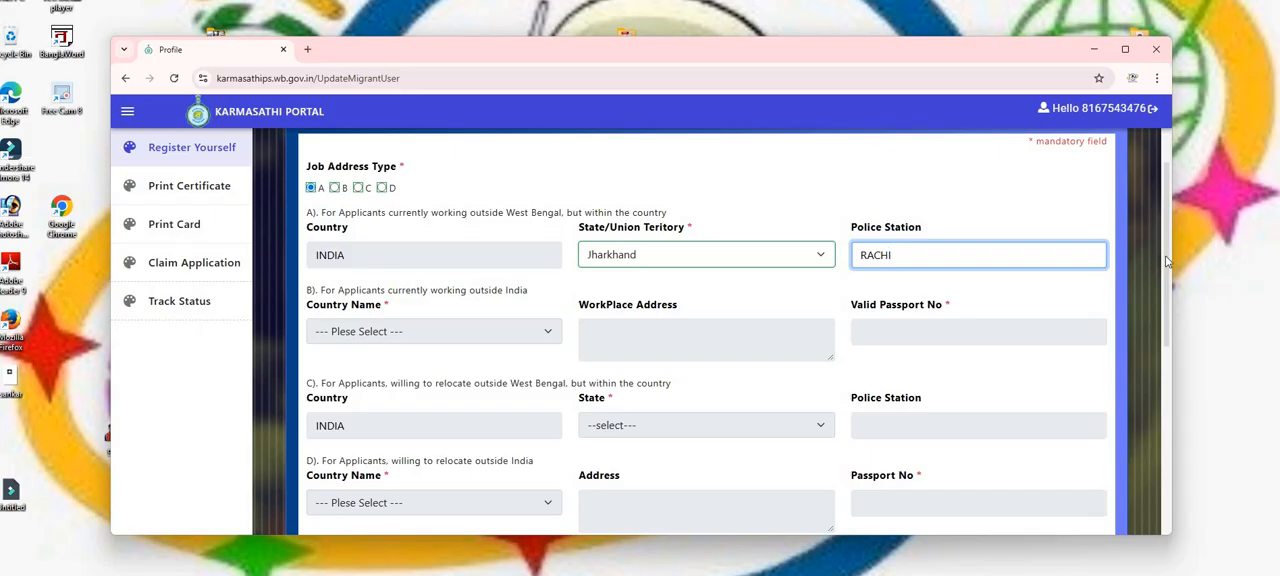
Set the type of work to Manufacturing.
scroll(1166, 276, "down", 1)
scroll(1166, 290, "down", 3)
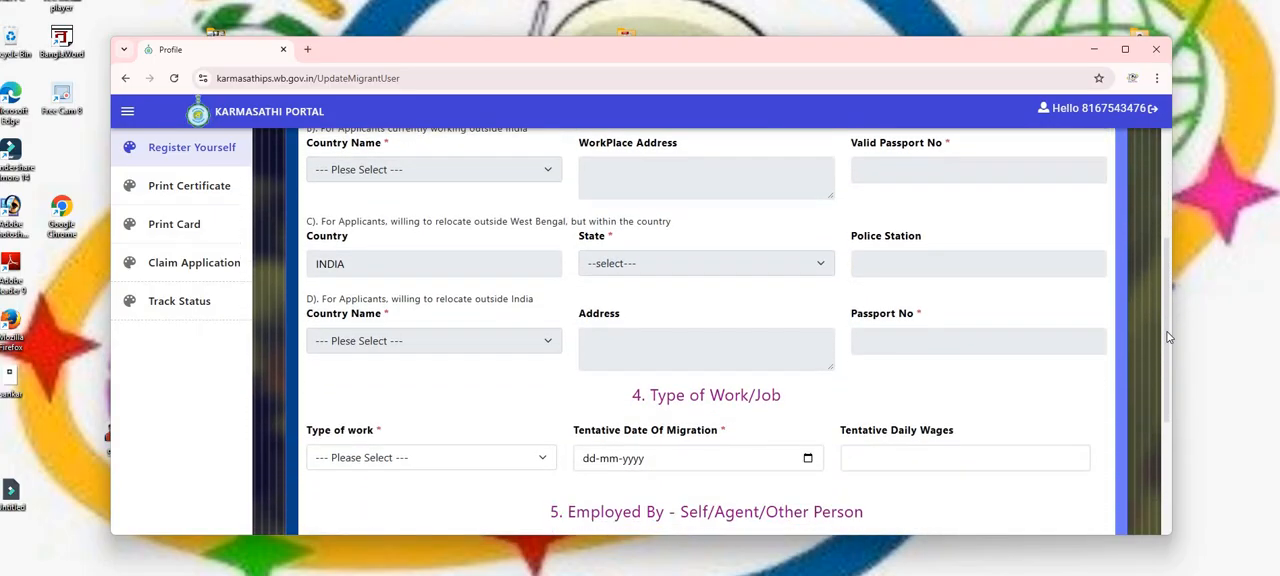
scroll(1166, 440, "down", 2)
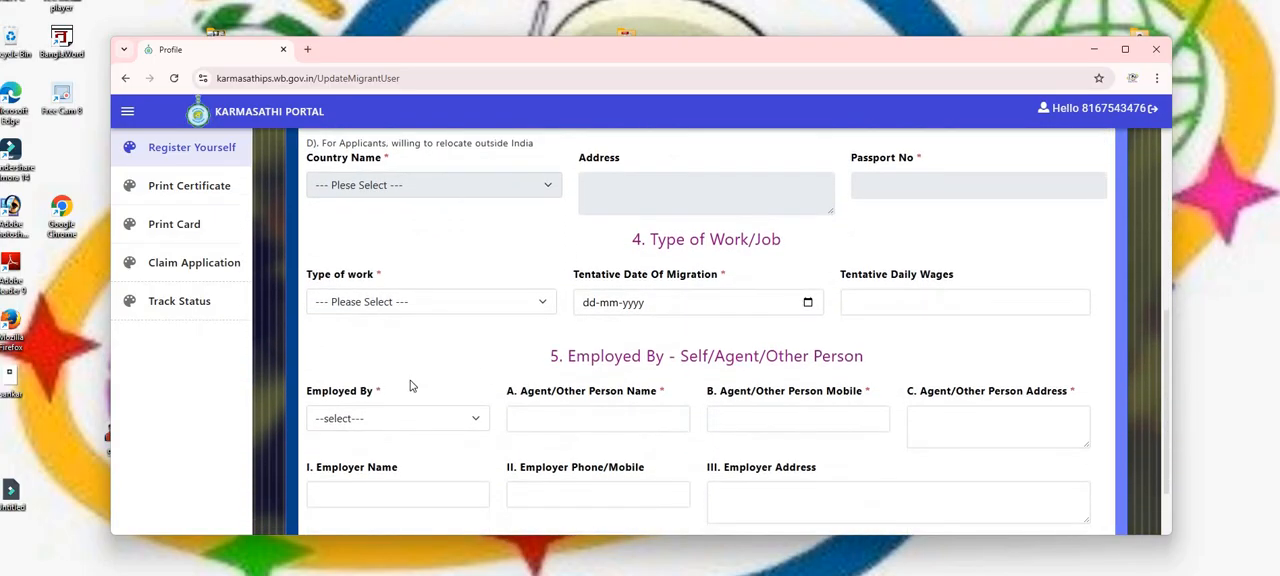
left_click(424, 304)
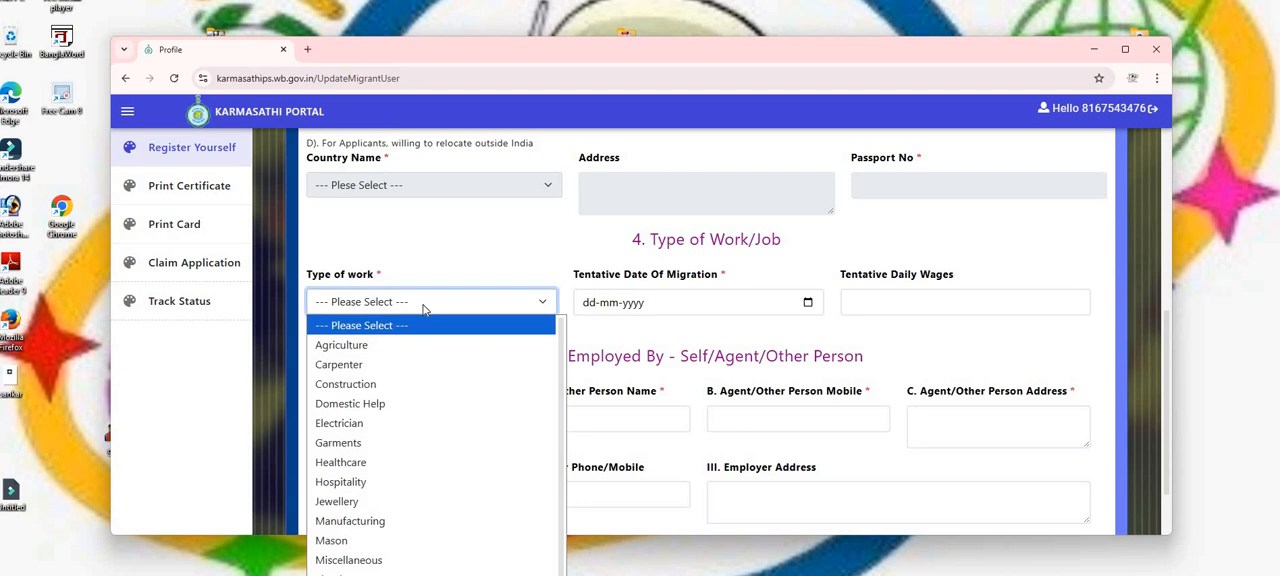
left_click(412, 521)
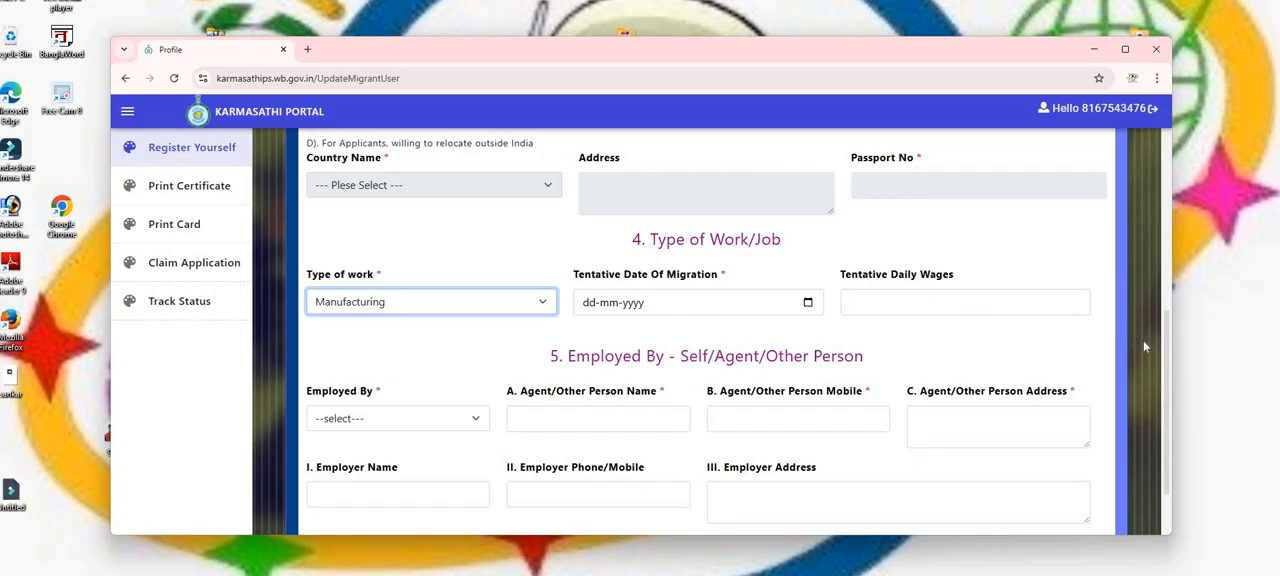
Set Employed By to Self and save the work details with Save & Next.
scroll(1166, 345, "down", 1)
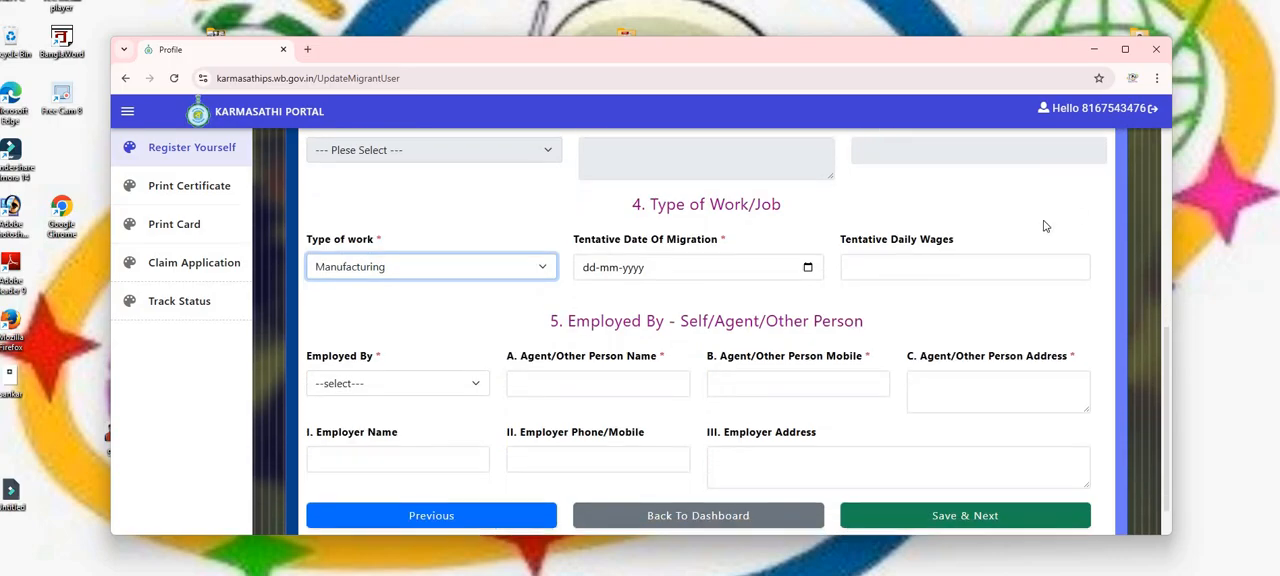
scroll(1170, 364, "down", 1)
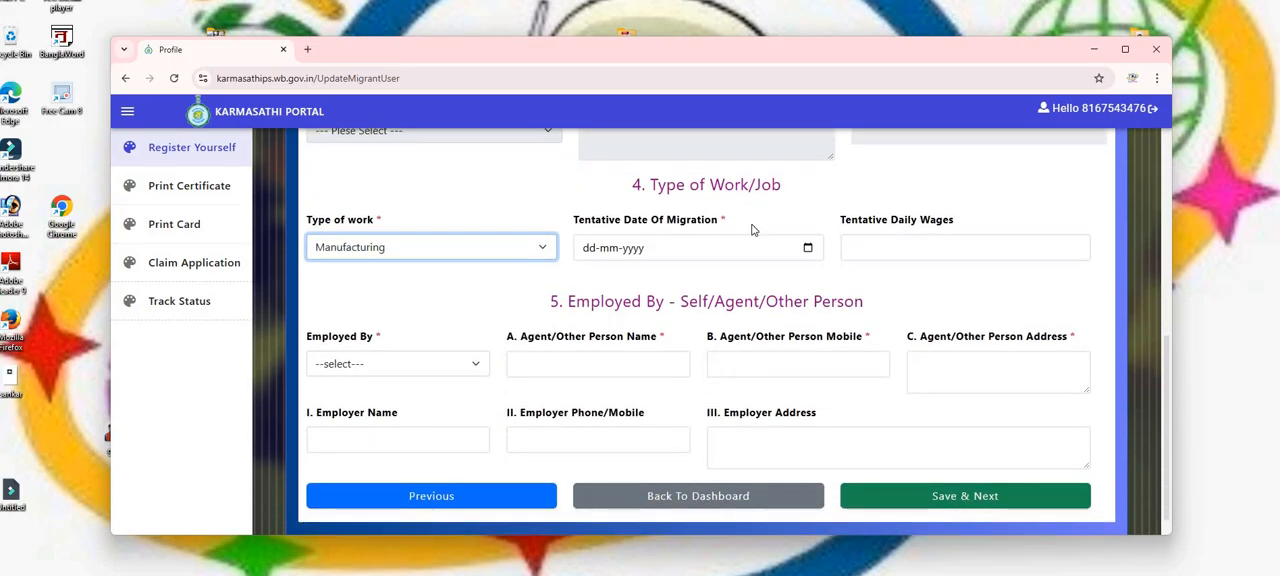
left_click(380, 366)
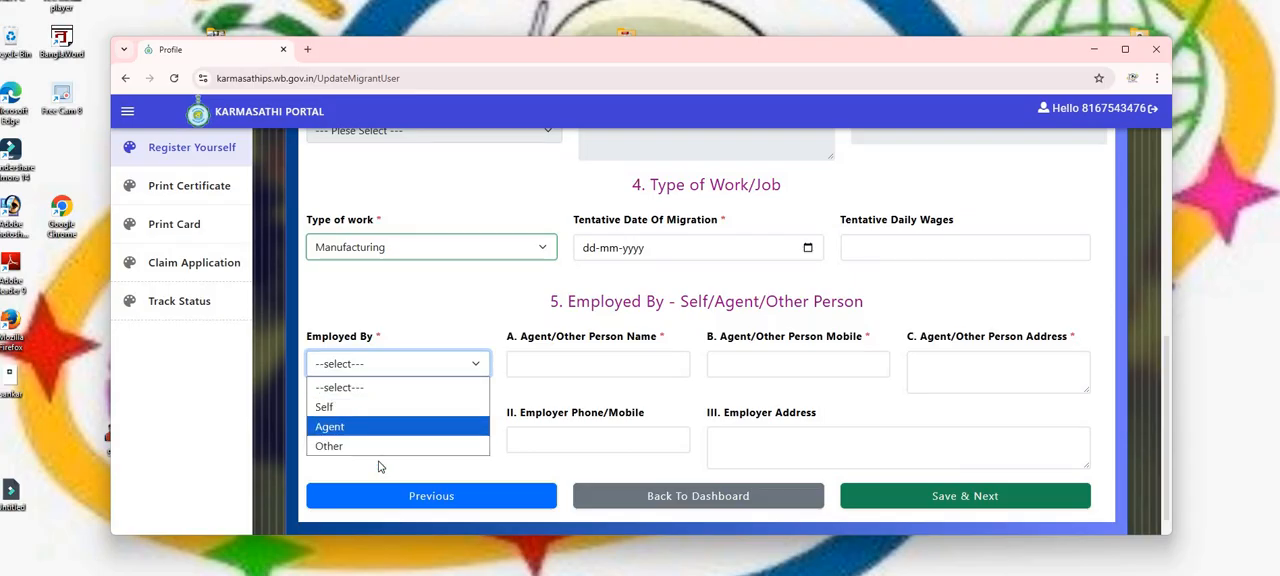
left_click(387, 428)
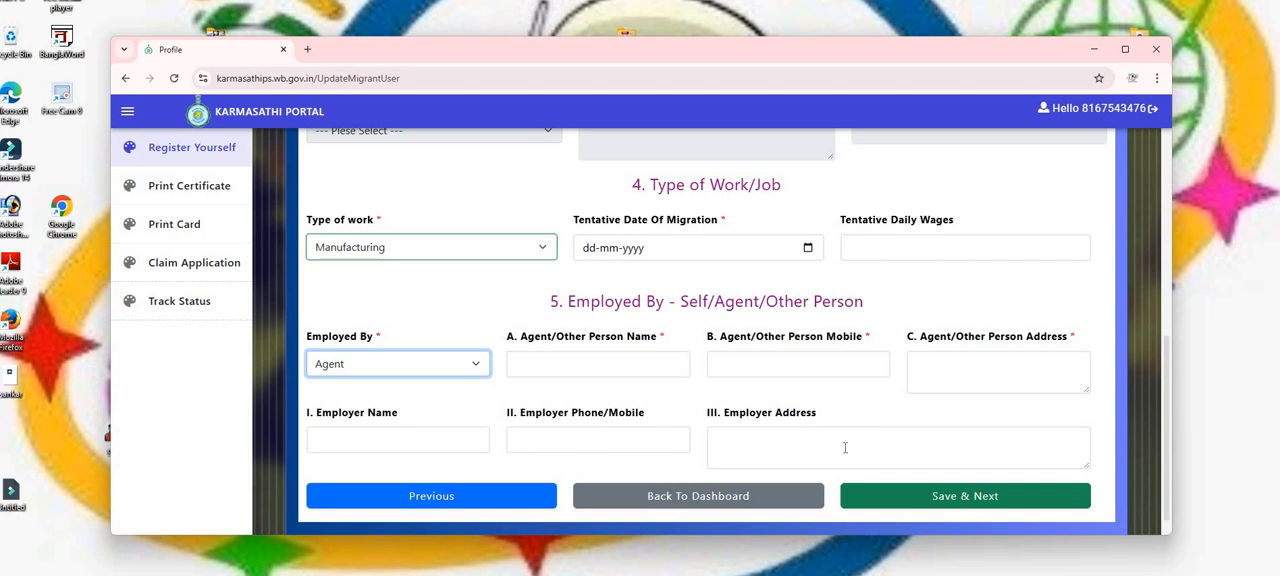
left_click(418, 366)
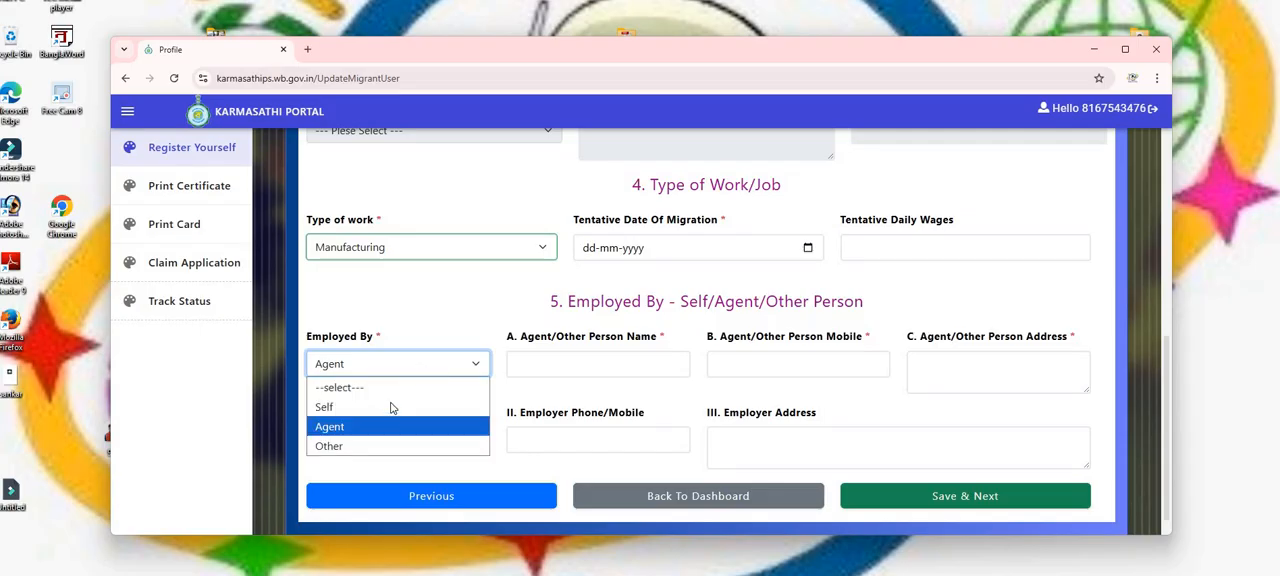
left_click(391, 412)
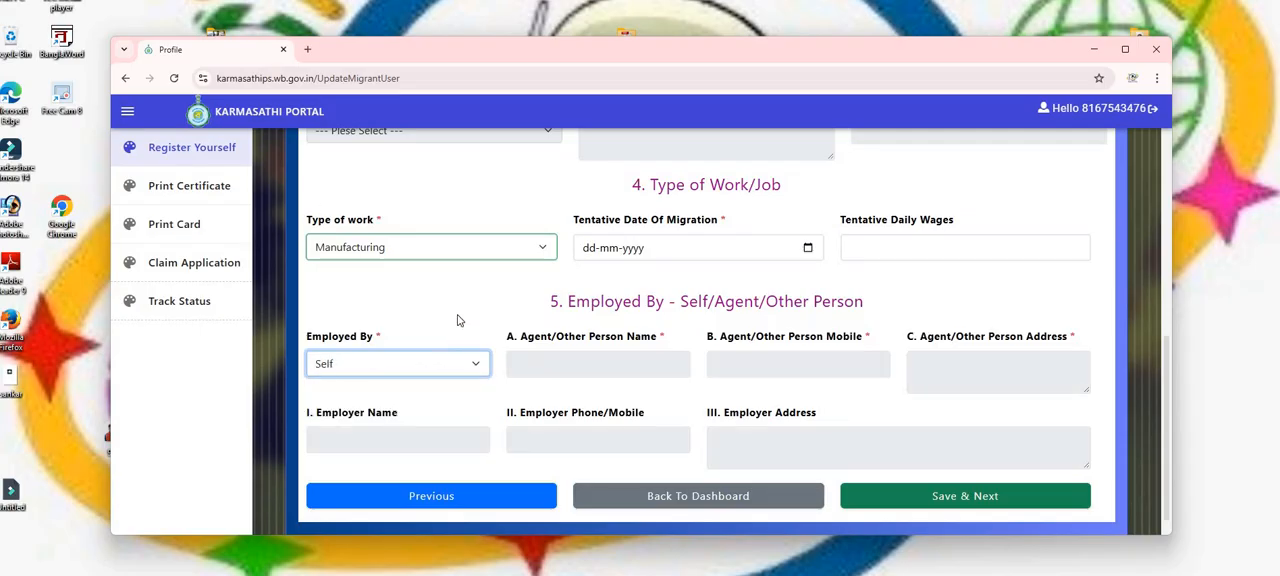
left_click(950, 503)
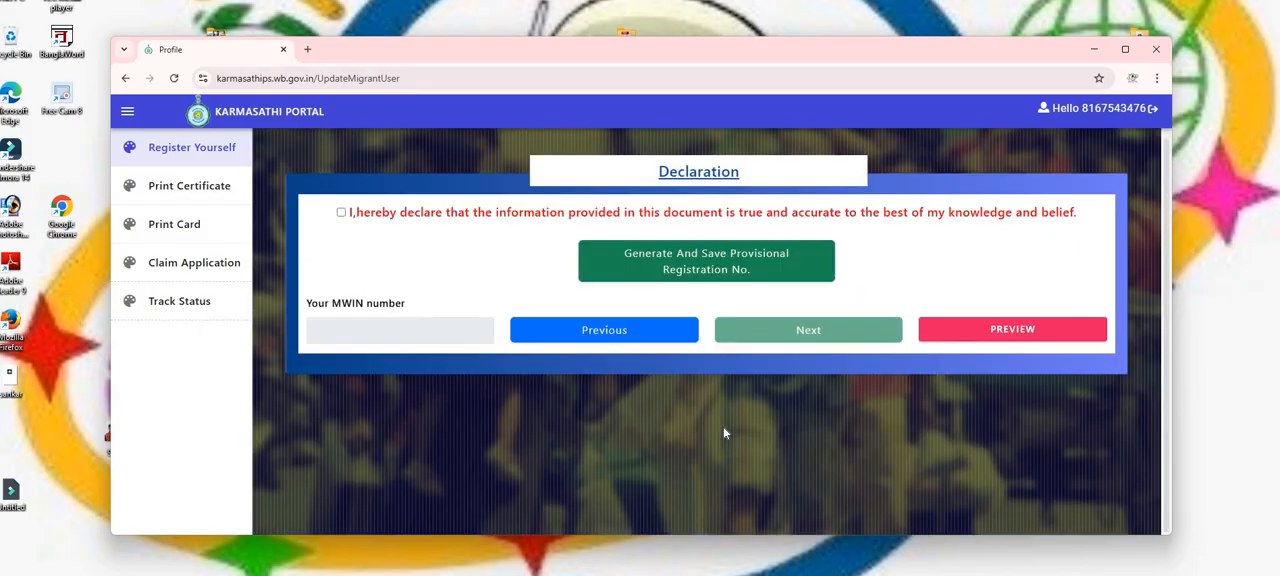
Tick the declaration, generate and save the provisional registration number, and continue to the next page.
left_click(1125, 48)
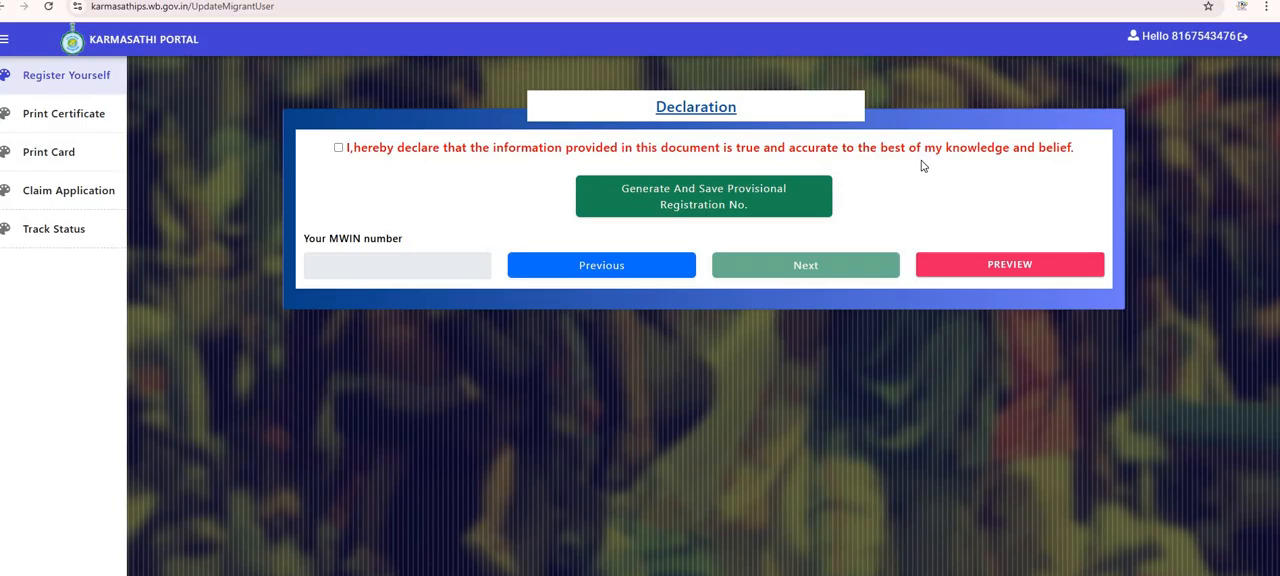
left_click(339, 148)
left_click(722, 206)
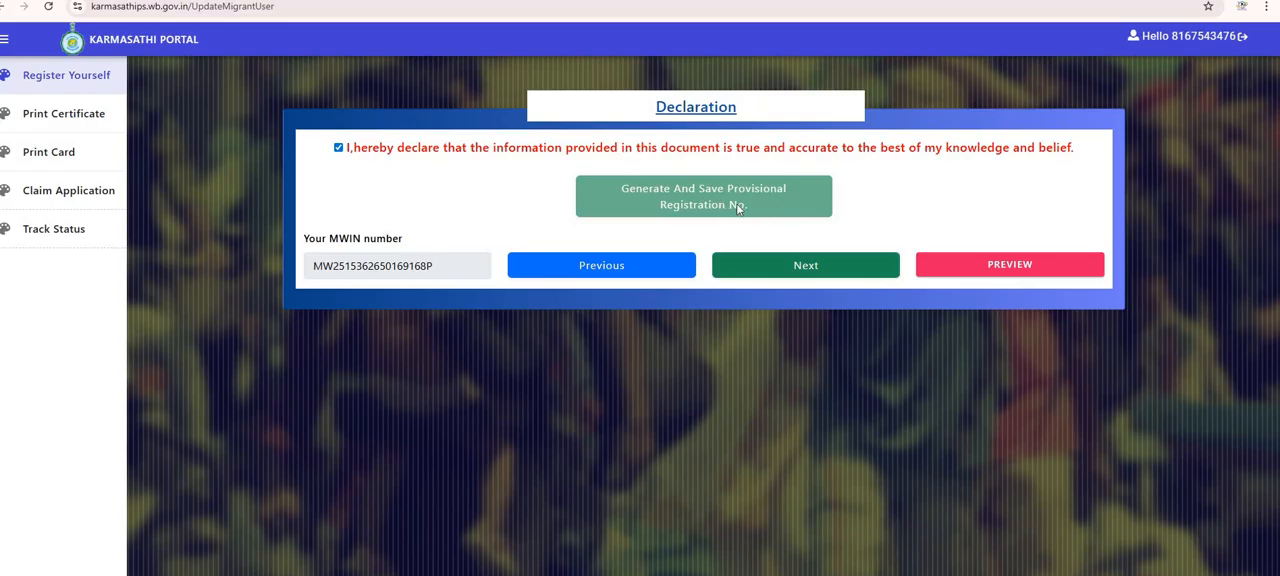
left_click(824, 274)
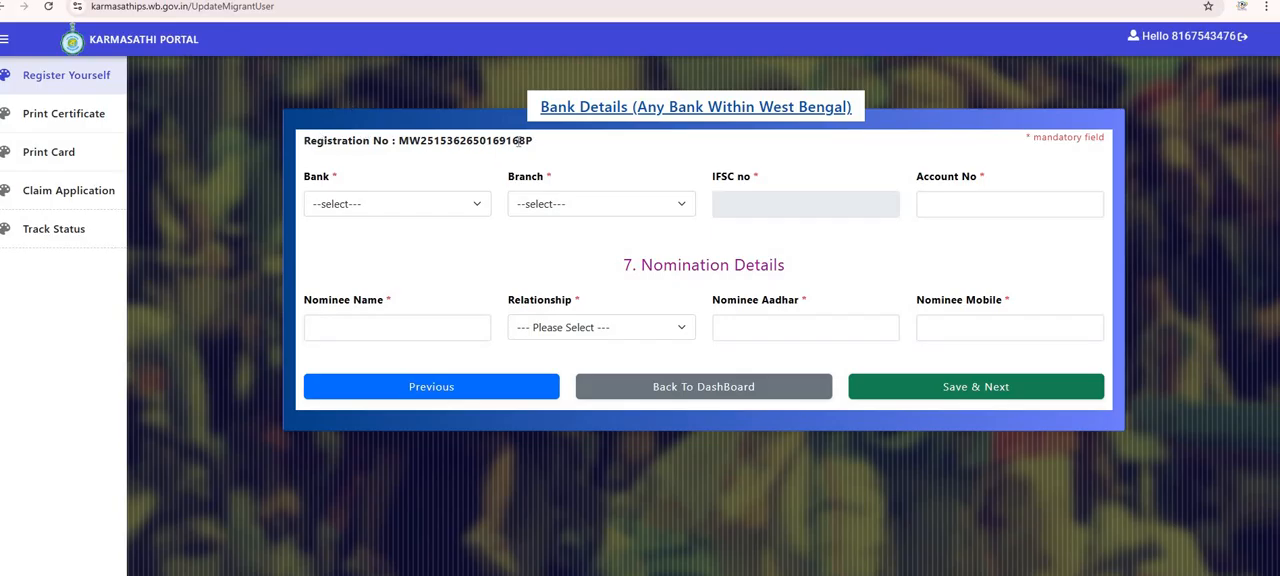
Select PUNJAB NATIONAL BANK as the bank.
left_click(393, 215)
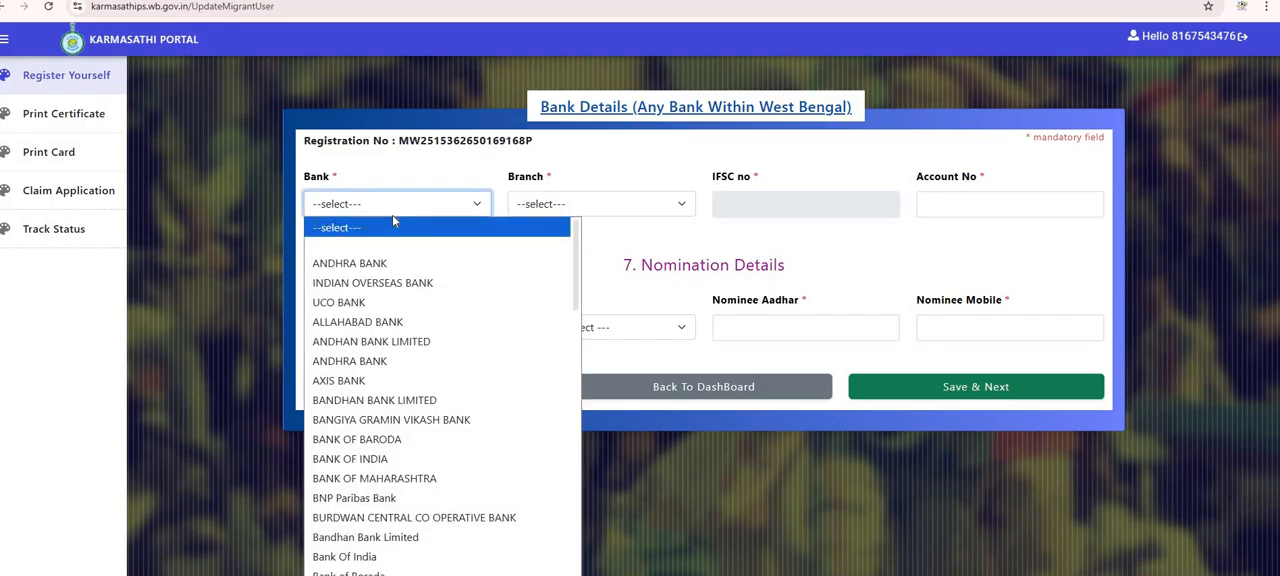
key("p")
key("p")
key("p")
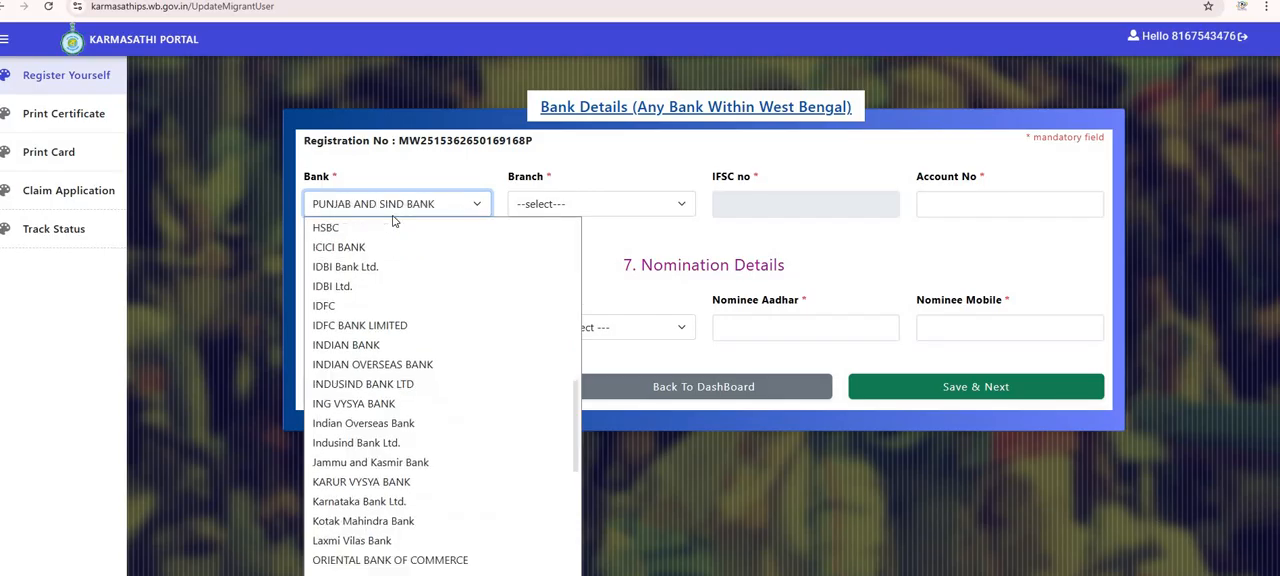
key("Return")
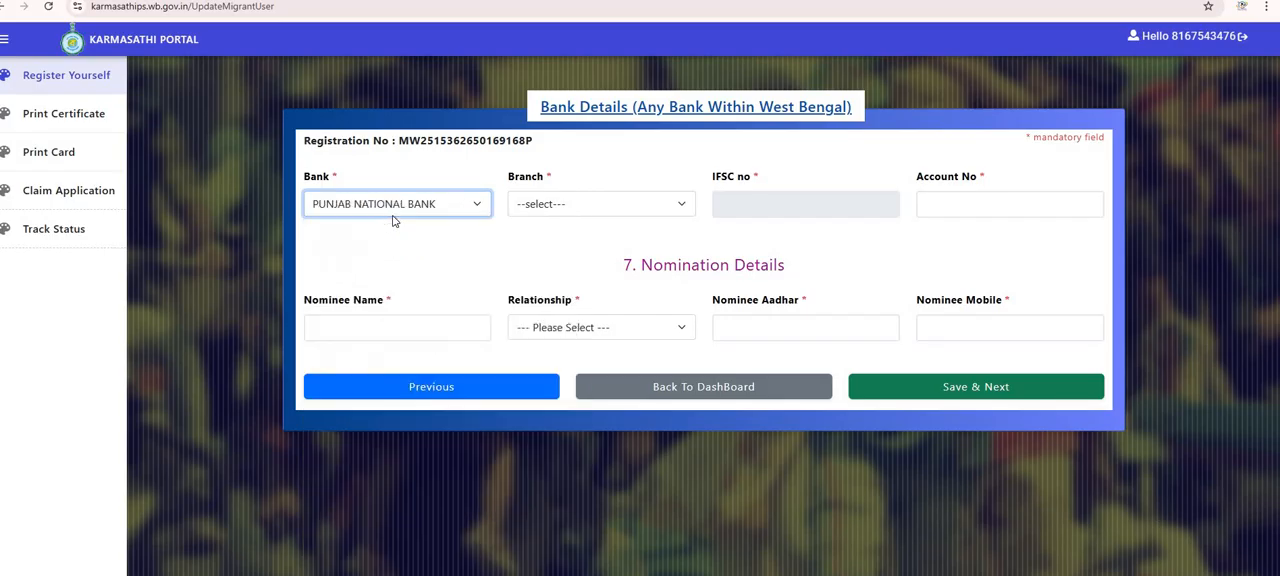
Select NOWGAN as the bank branch.
left_click(553, 204)
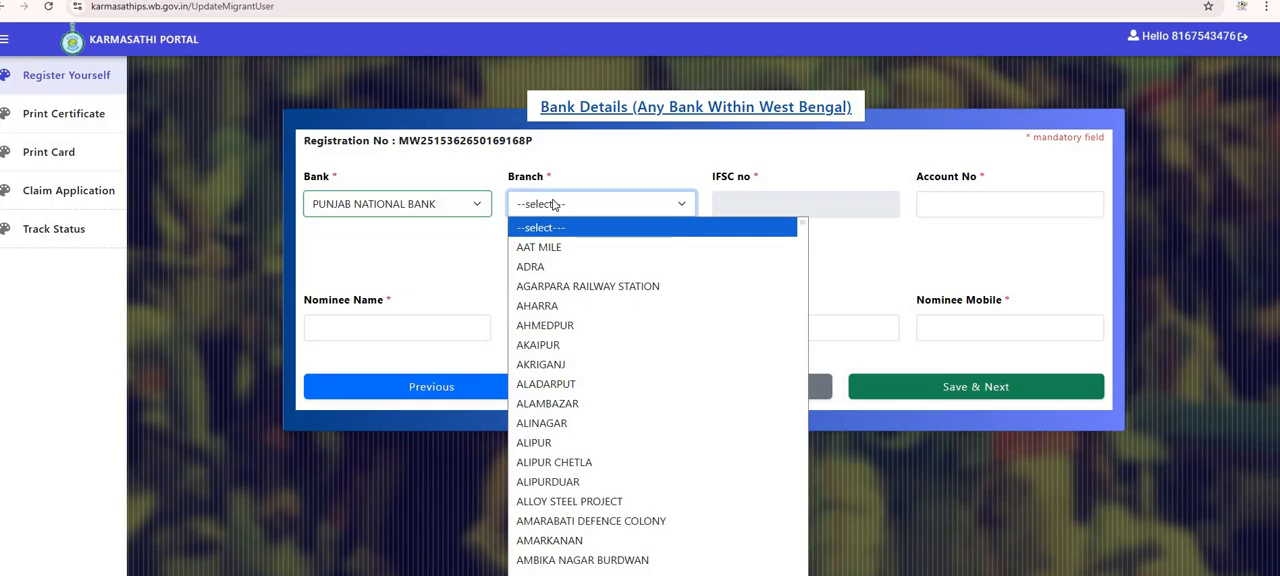
type("nal")
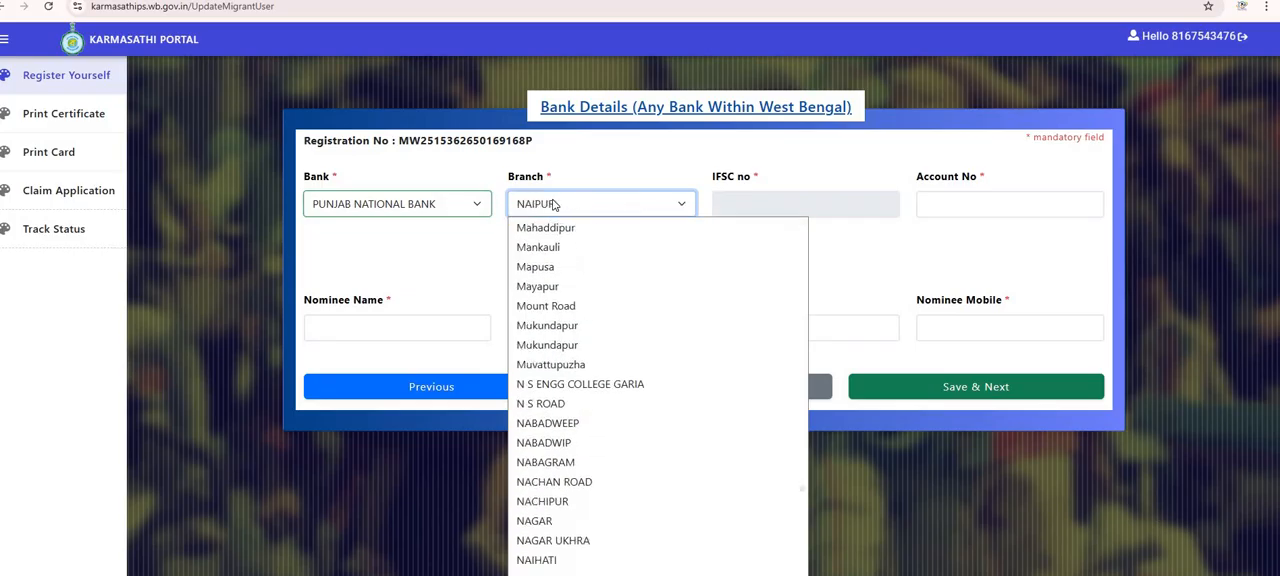
key("Down")
key("Down")
key("Down")
key("Down")
key("Down")
key("Down")
key("Down")
key("Down")
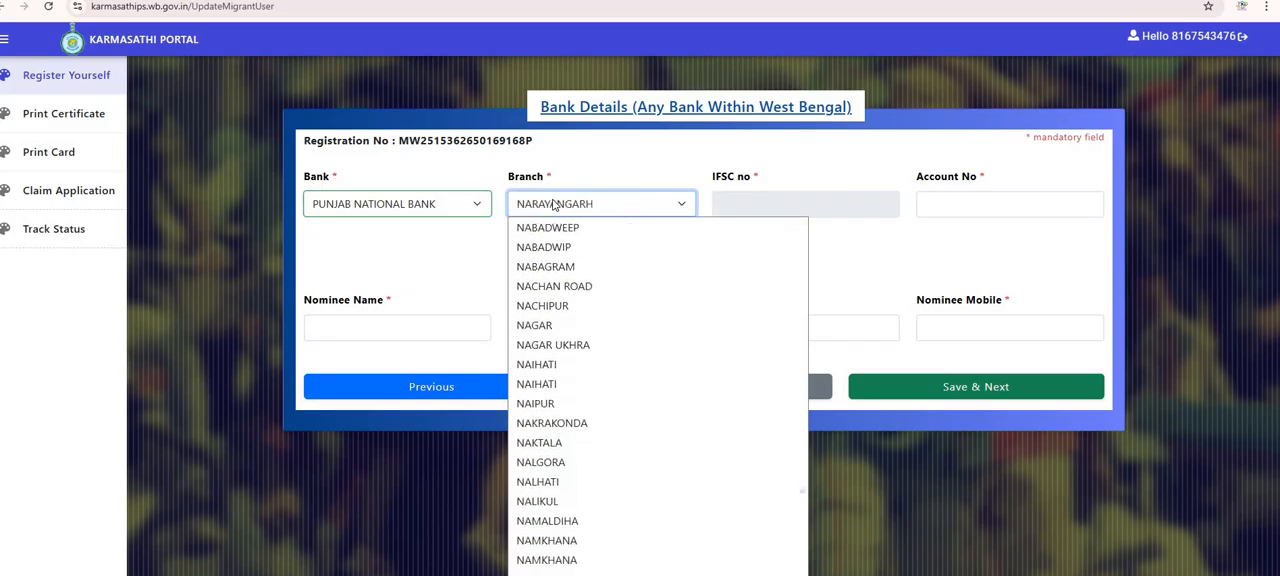
key("Down")
key("Down")
key("Down")
key("Down")
key("Down")
key("Down")
key("Down")
key("Down")
key("Down")
key("Down")
key("Down")
key("Down")
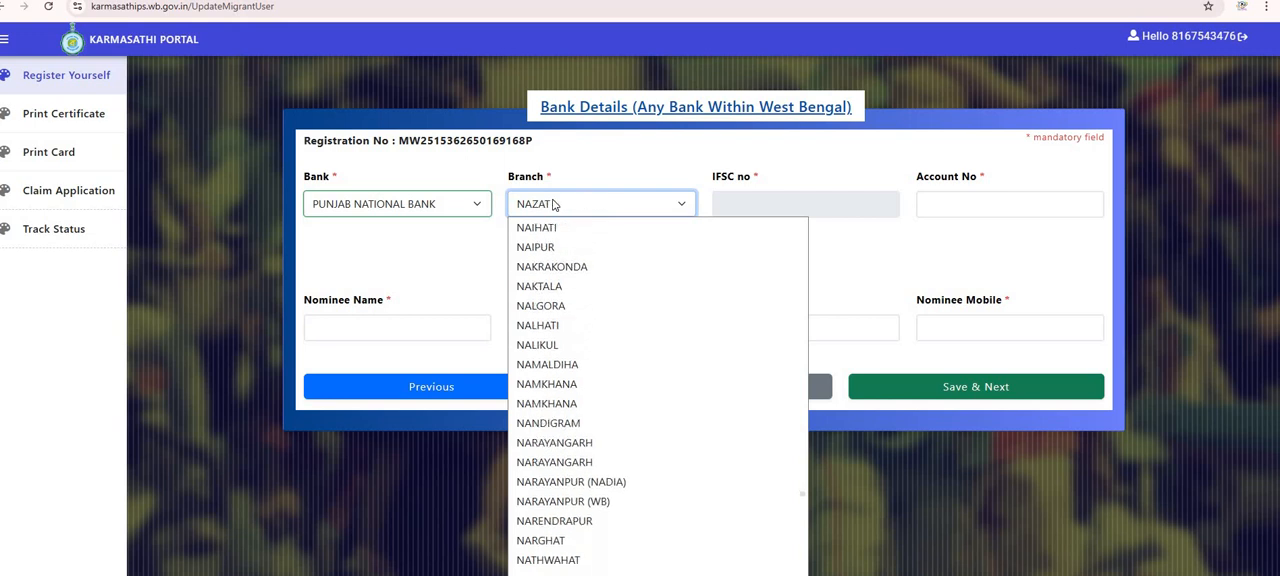
key("Down")
key("Down")
key("Down")
key("Down")
key("Down")
key("Down")
key("Down")
key("Down")
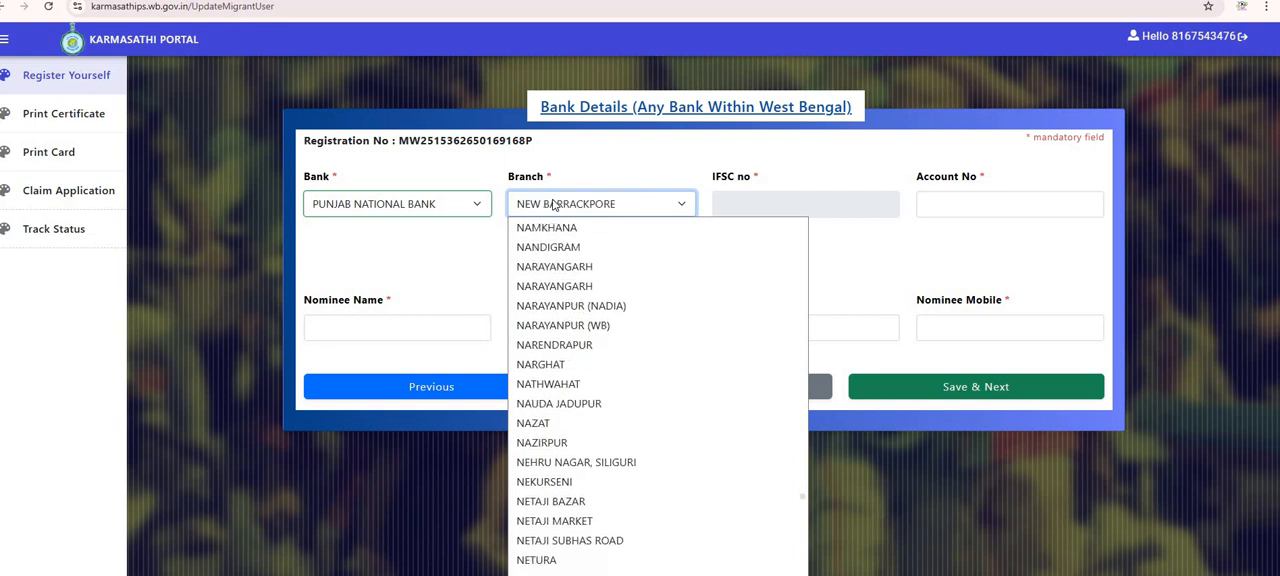
key("Down")
key("Down")
key("Down")
key("Down")
key("Down")
key("Down")
key("Down")
key("Down")
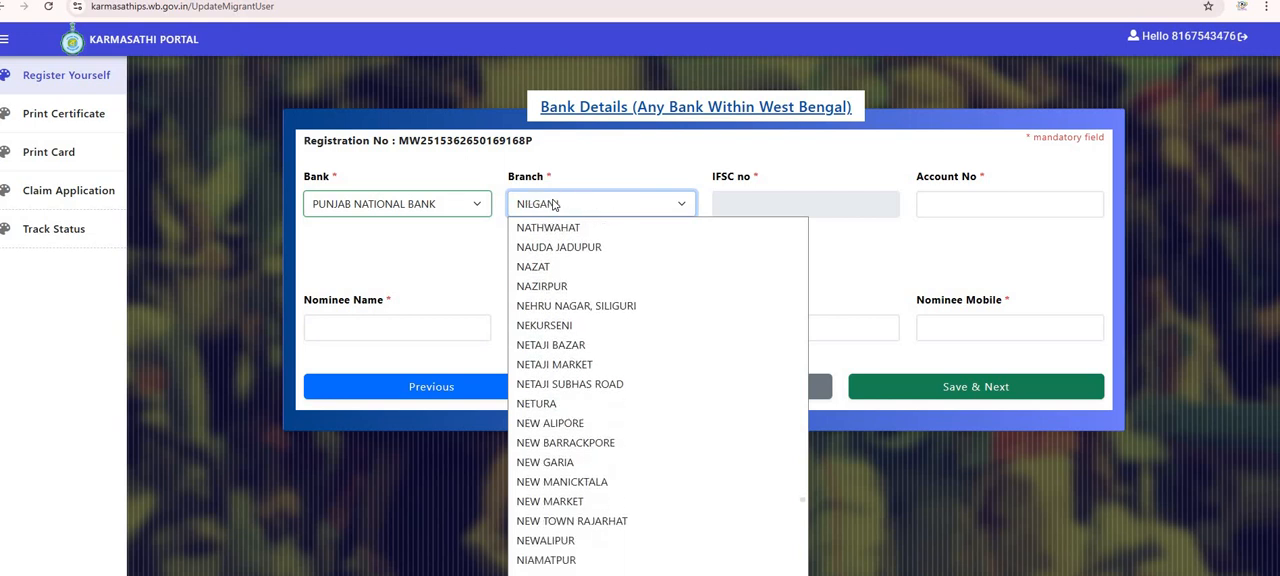
key("Down")
key("Down")
key("Down")
key("Down")
key("Down")
key("Down")
key("Down")
key("Down")
key("Down")
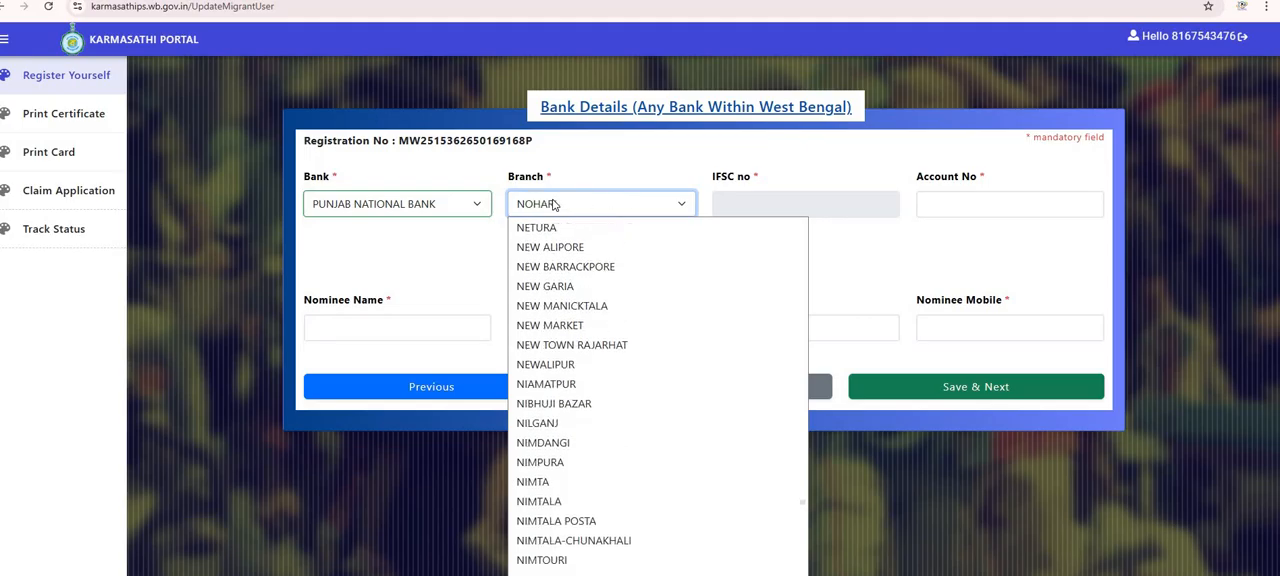
key("Down")
key("Down")
key("Down")
key("Down")
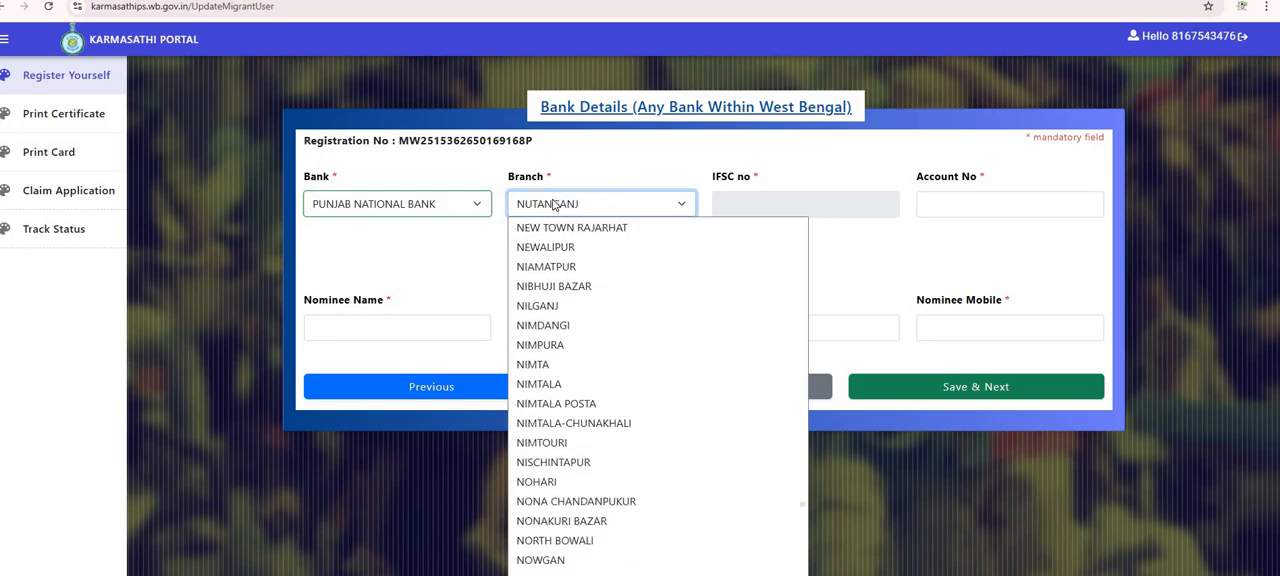
key("Up")
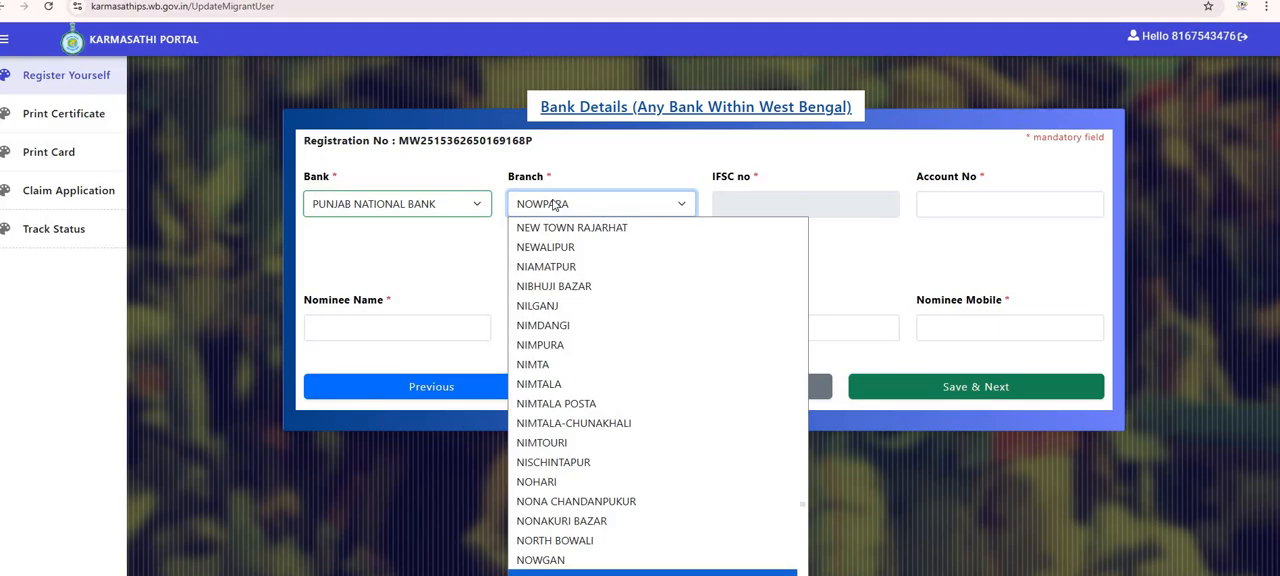
key("Up")
key("Return")
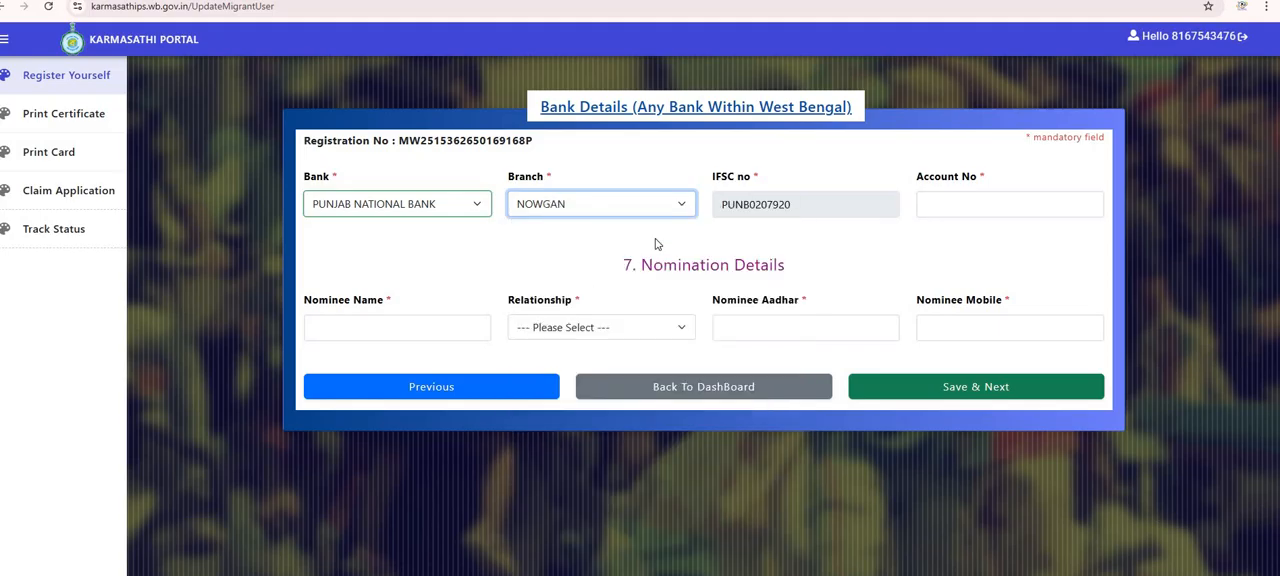
Browse the nominee relationship options and continue the bank and nomination page with Save & Next.
left_click(954, 201)
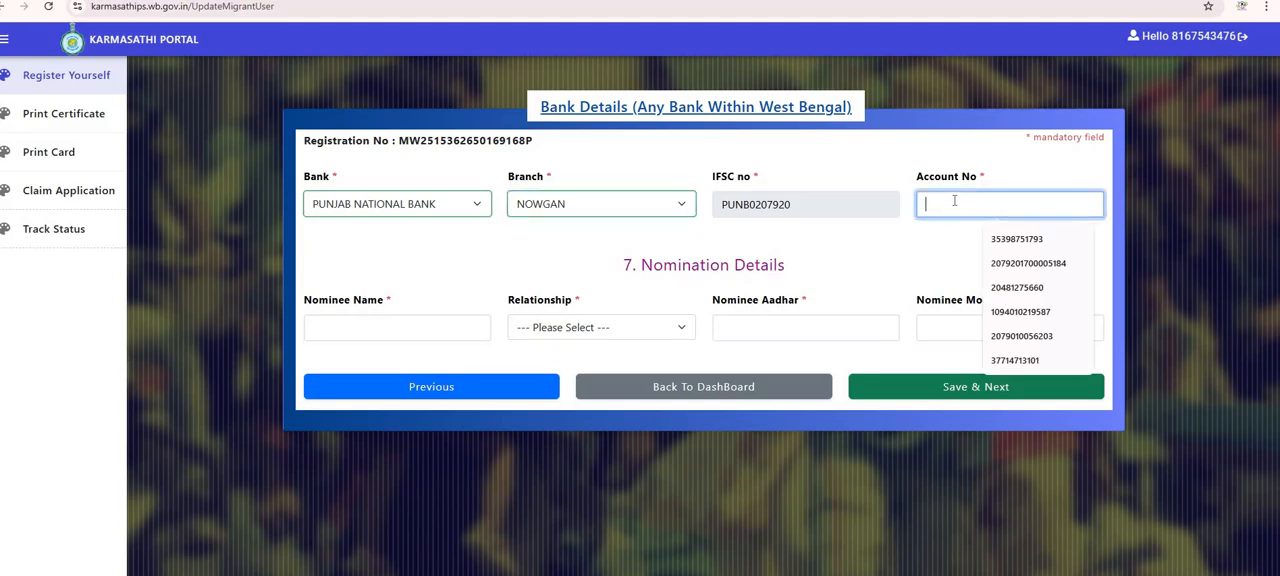
left_click(395, 335)
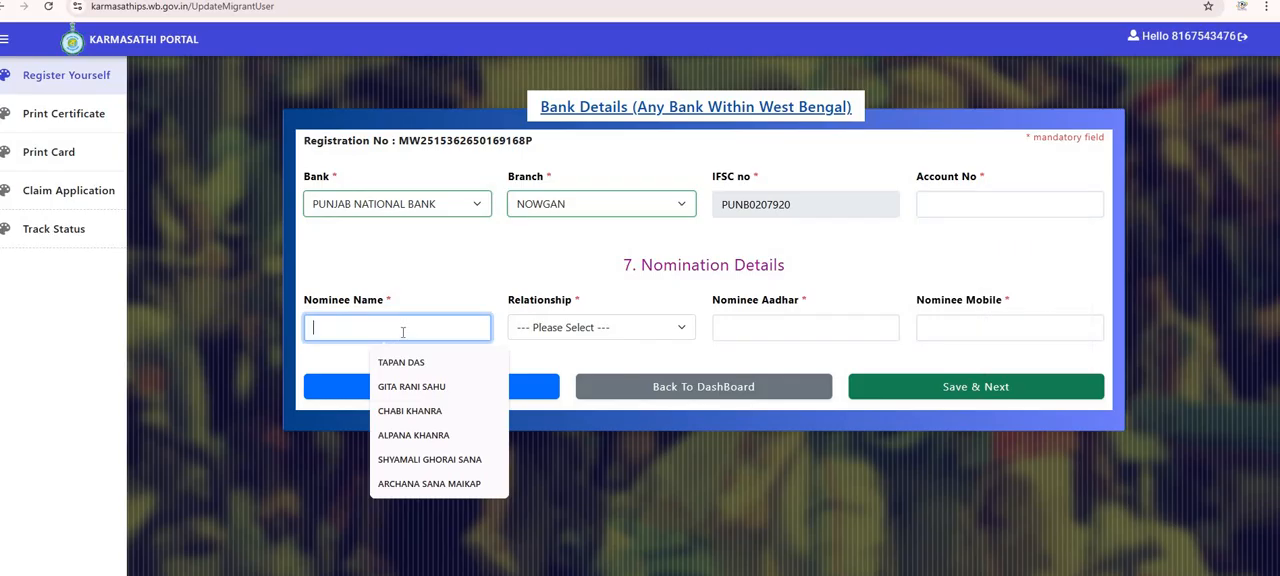
left_click(556, 330)
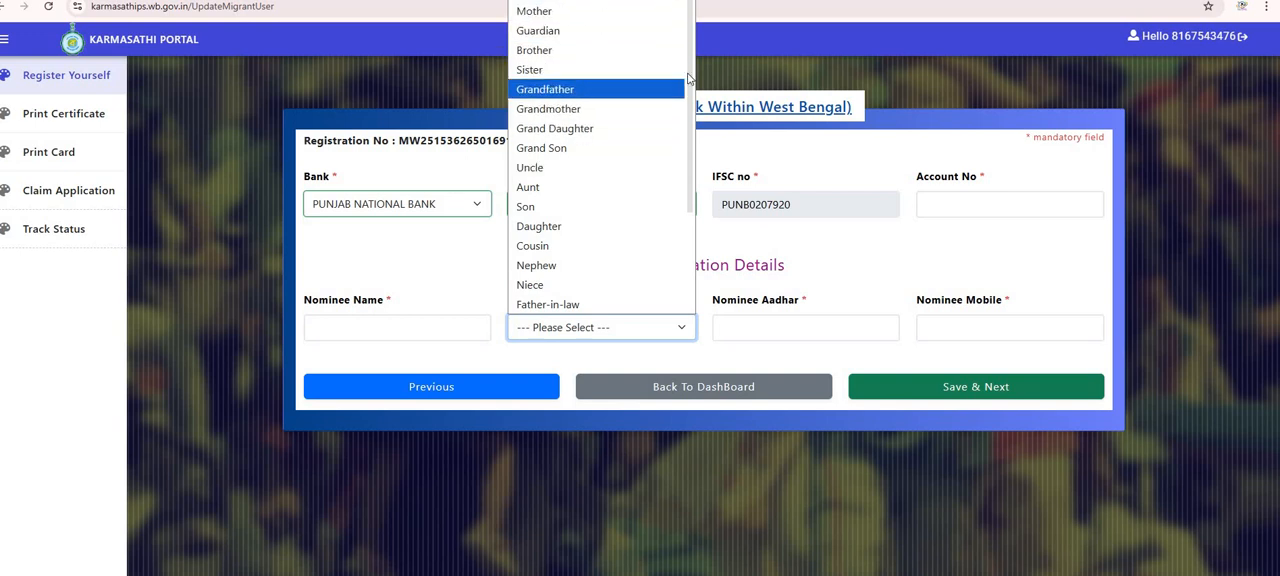
left_click_drag(688, 67, 688, 50)
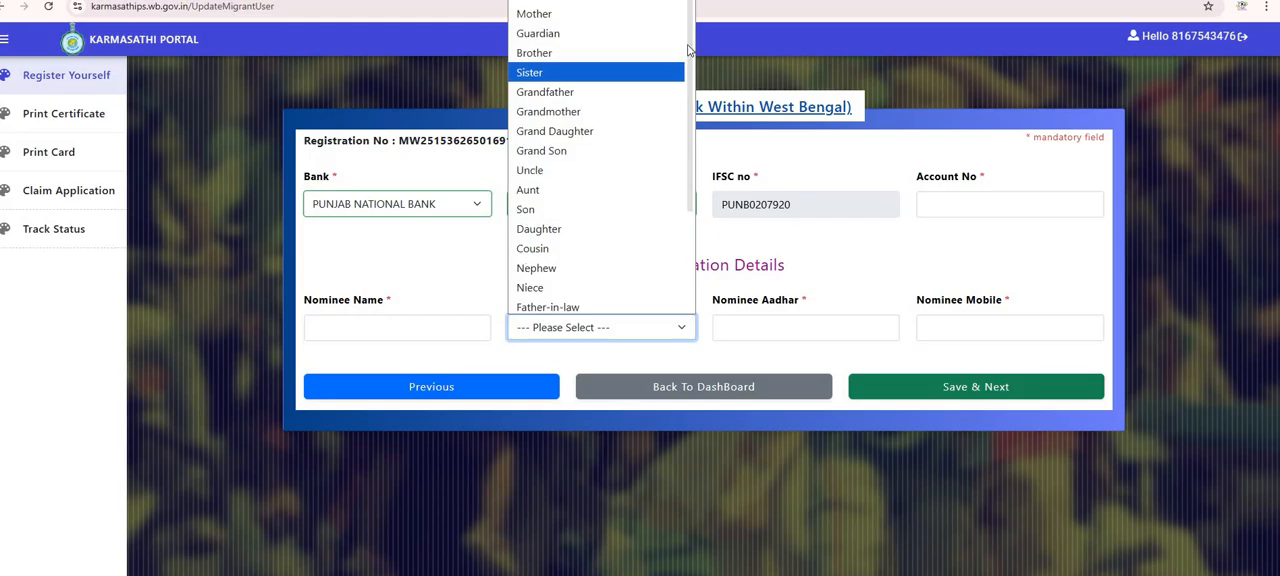
left_click(875, 268)
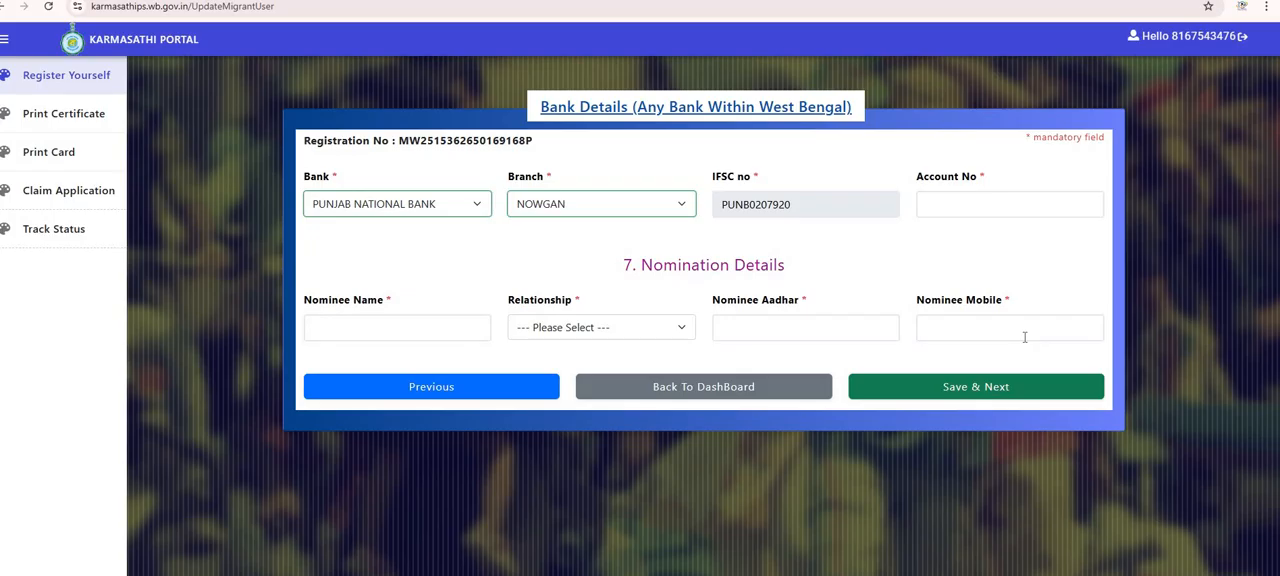
left_click(1013, 396)
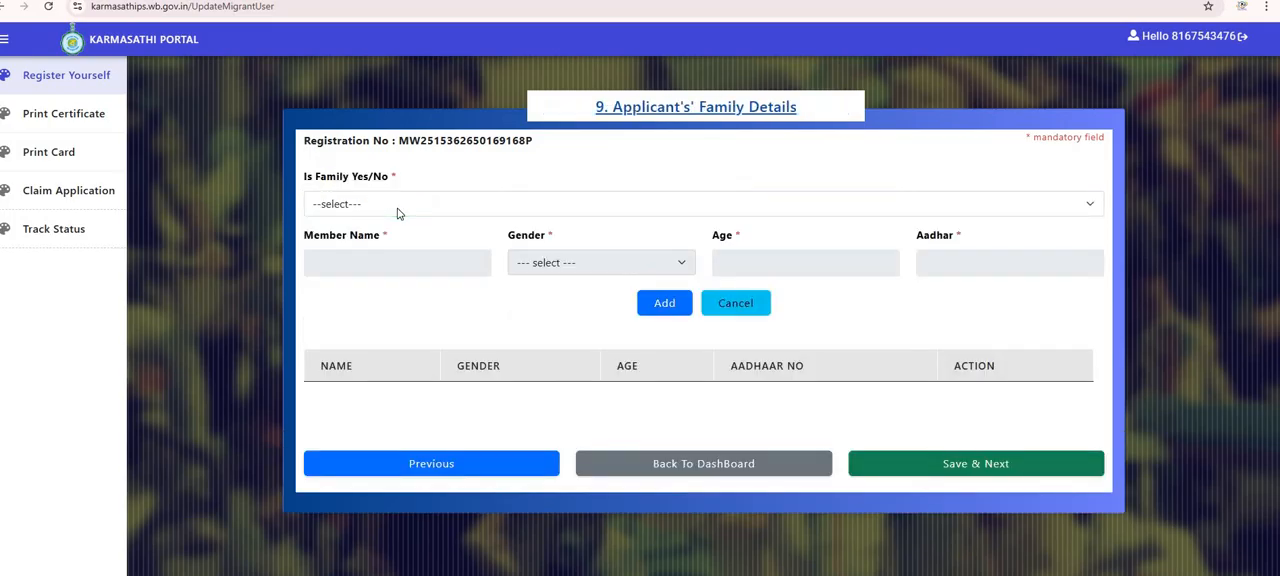
Answer YES to Is Family on the applicant's family details page.
left_click(397, 213)
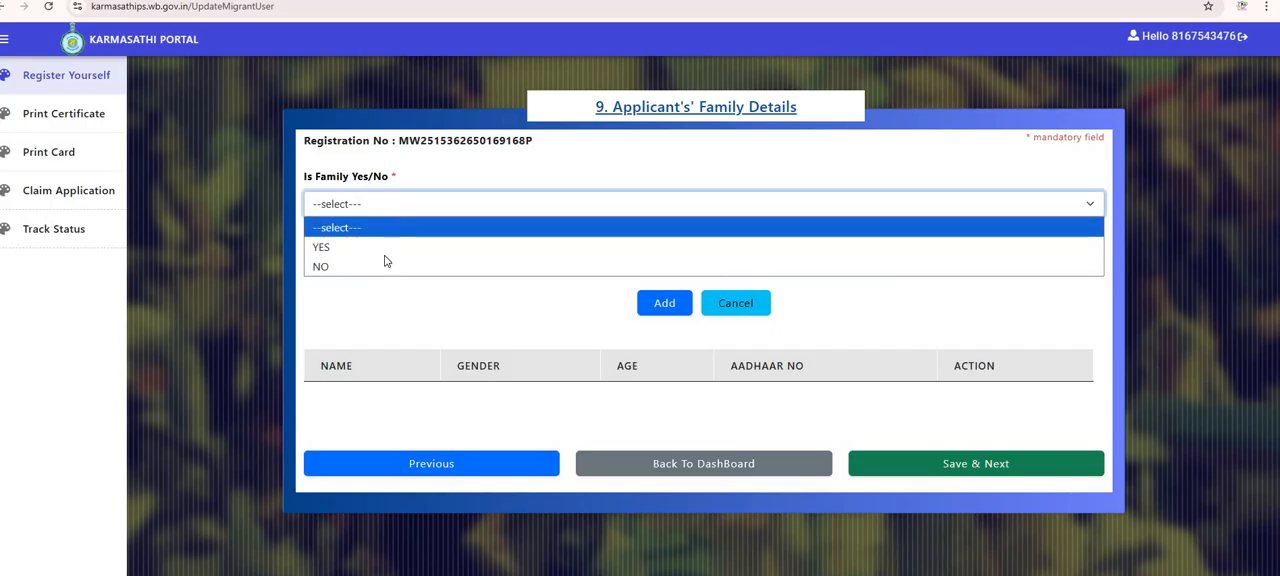
left_click(388, 250)
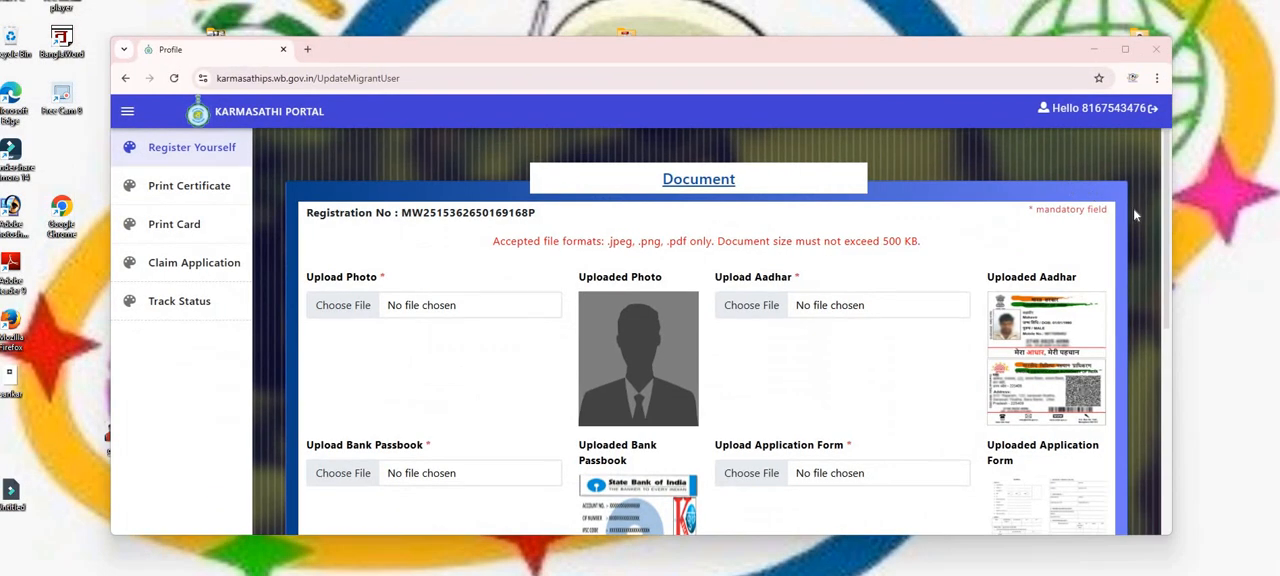
Open the sample application form image in a new tab and return to the portal tab.
scroll(1166, 204, "down", 1)
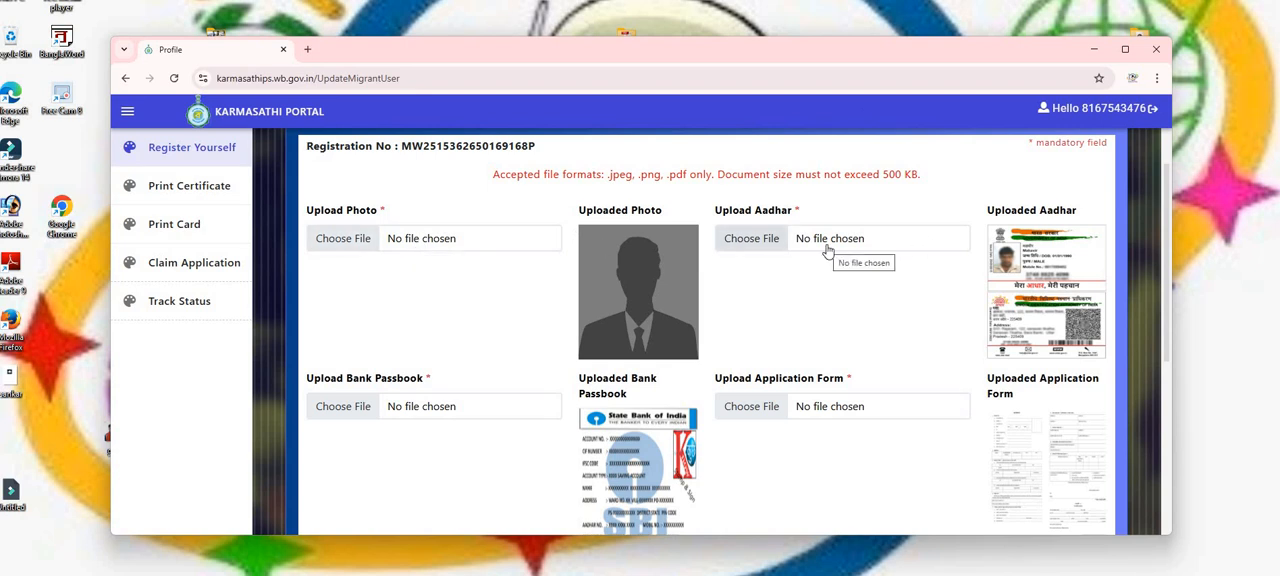
scroll(1170, 290, "down", 1)
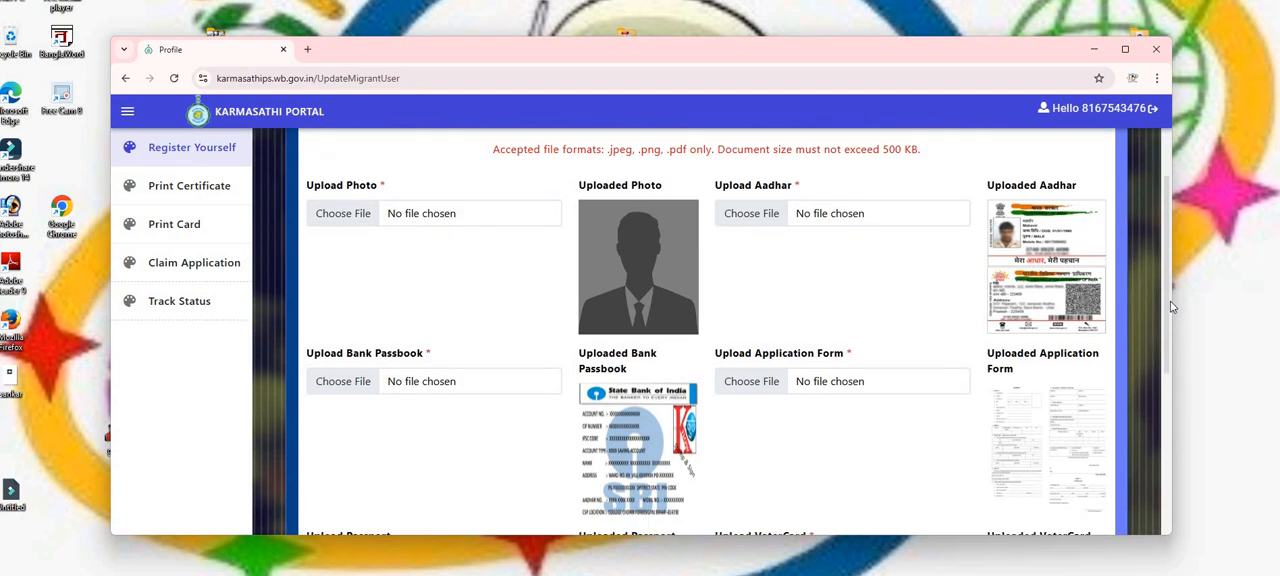
scroll(1172, 293, "up", 1)
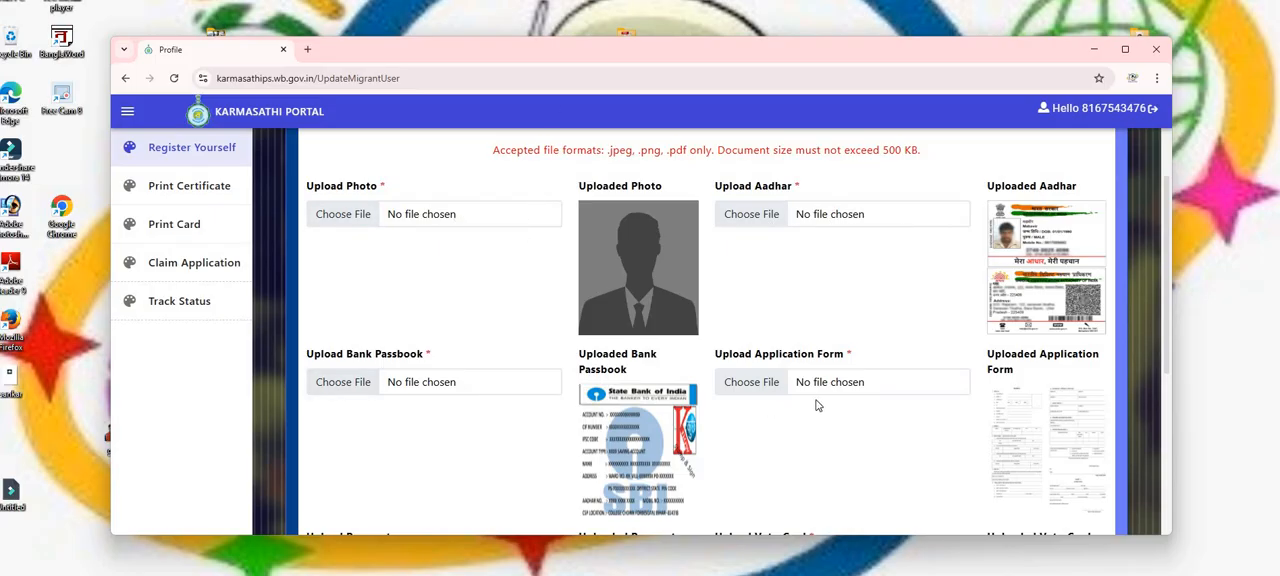
left_click(1026, 424)
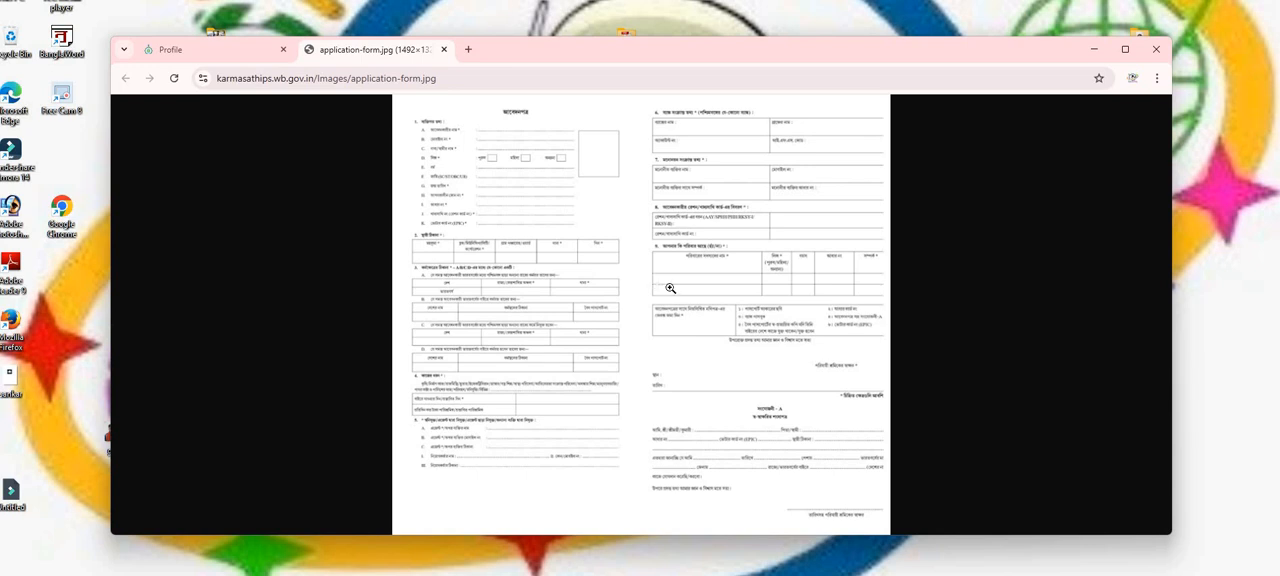
left_click(225, 55)
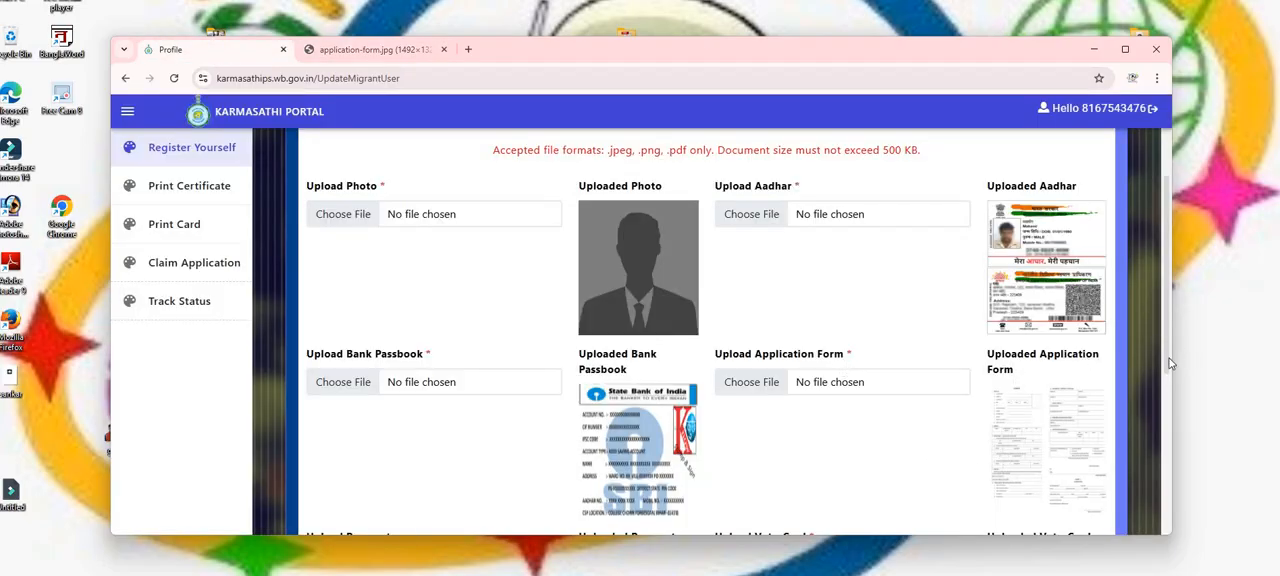
Upload the image WhatsApp Image 2025-09-10 at 10.39.17 as the applicant photo.
scroll(1172, 383, "down", 1)
scroll(1172, 383, "down", 2)
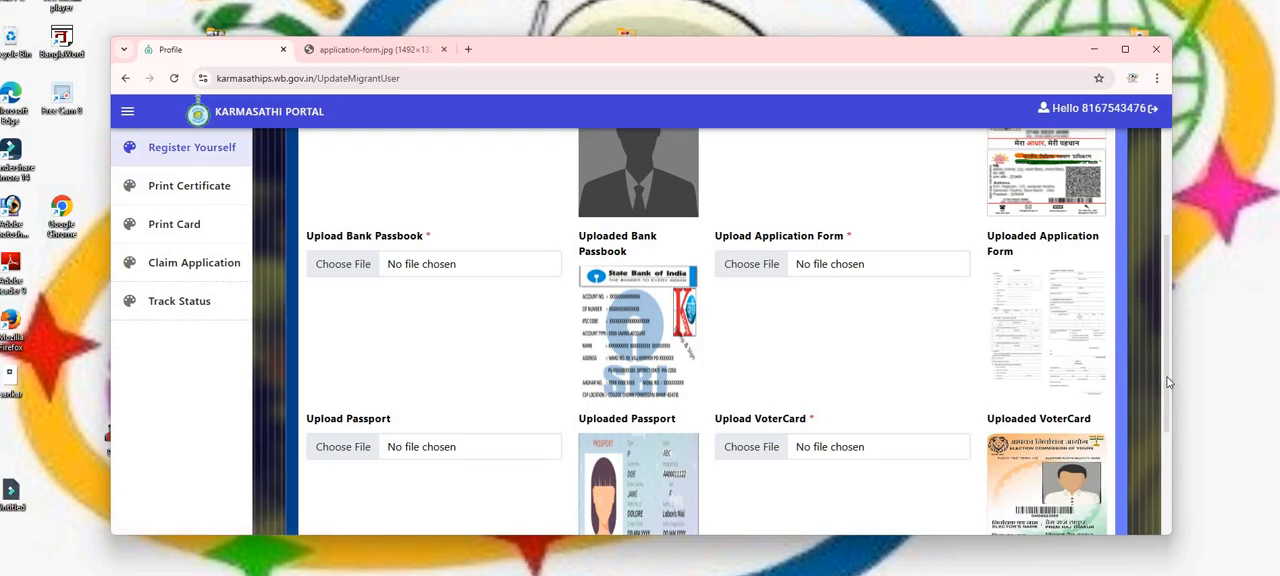
scroll(1170, 400, "down", 1)
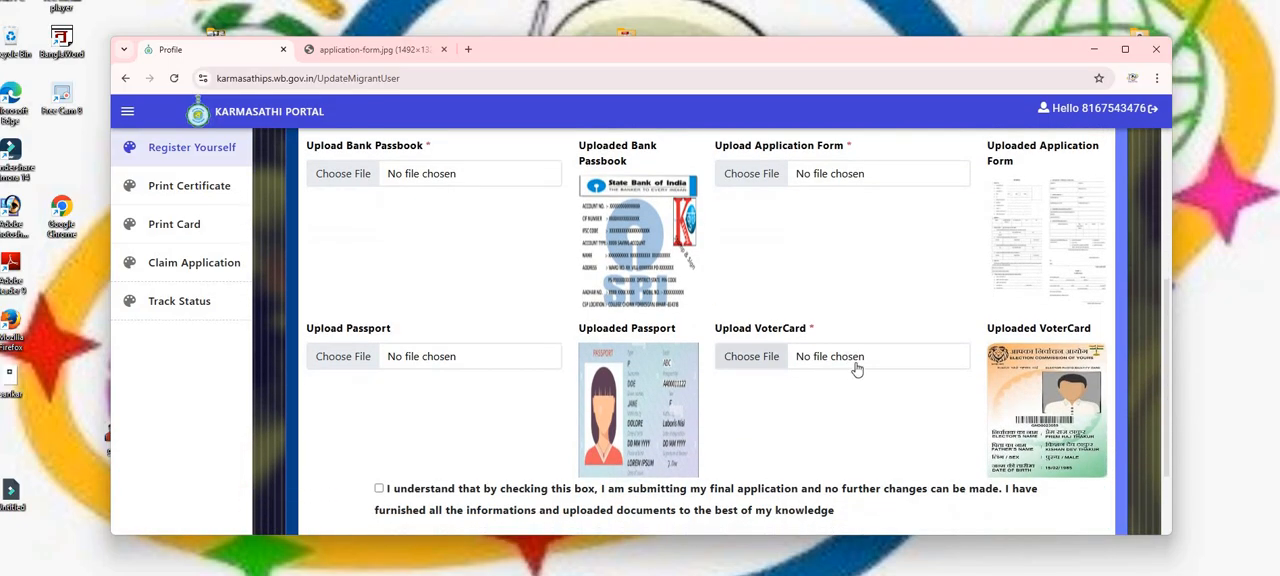
scroll(1150, 400, "down", 1)
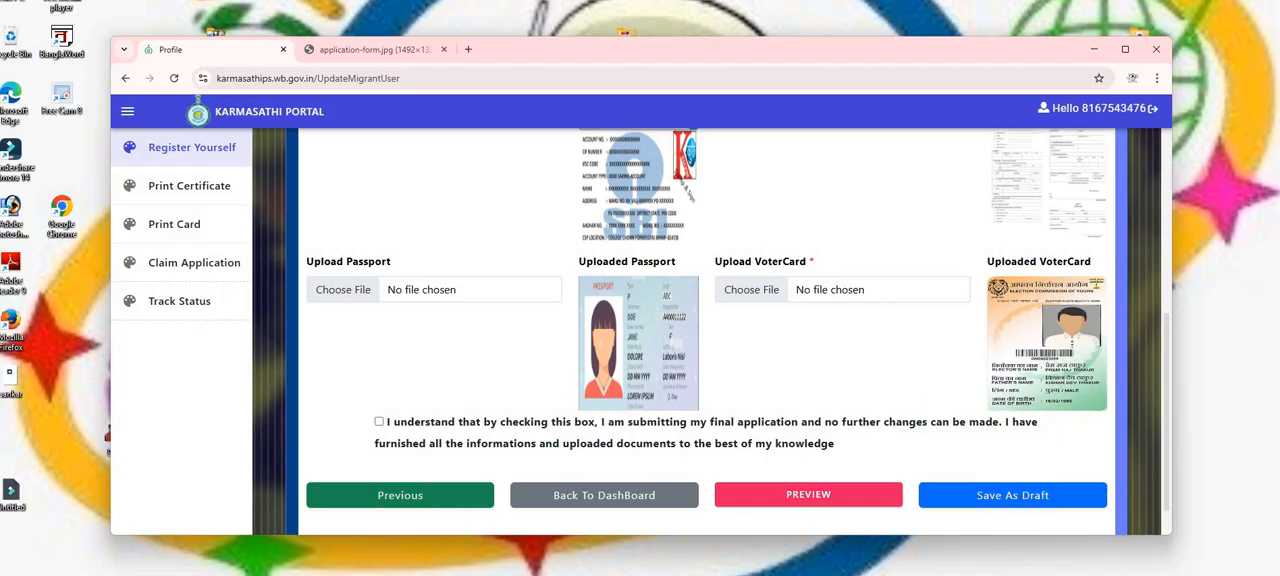
scroll(1165, 283, "up", 2)
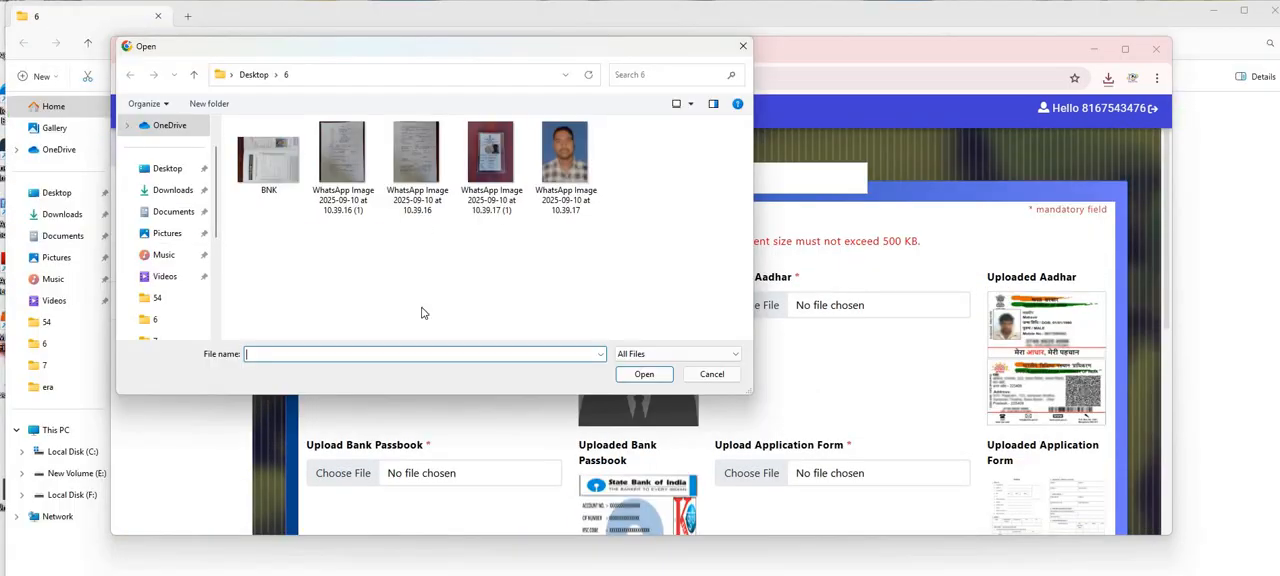
left_click(578, 205)
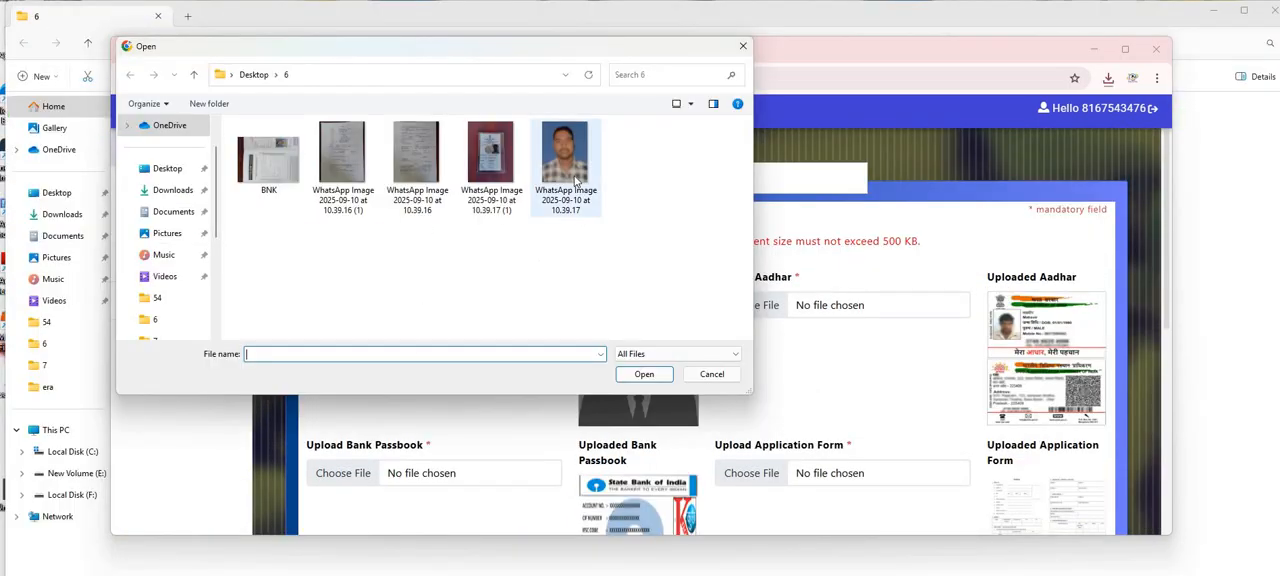
left_click(645, 374)
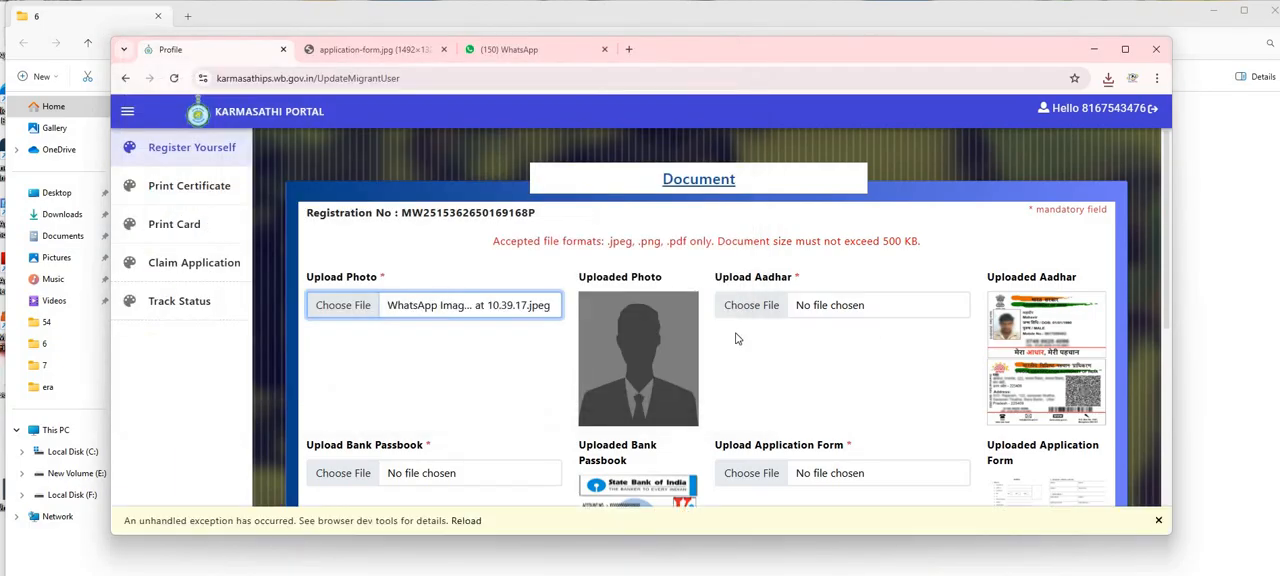
Reselect WhatsApp Image 2025-09-10 at 10.39.17 as the upload photo.
scroll(1171, 347, "down", 1)
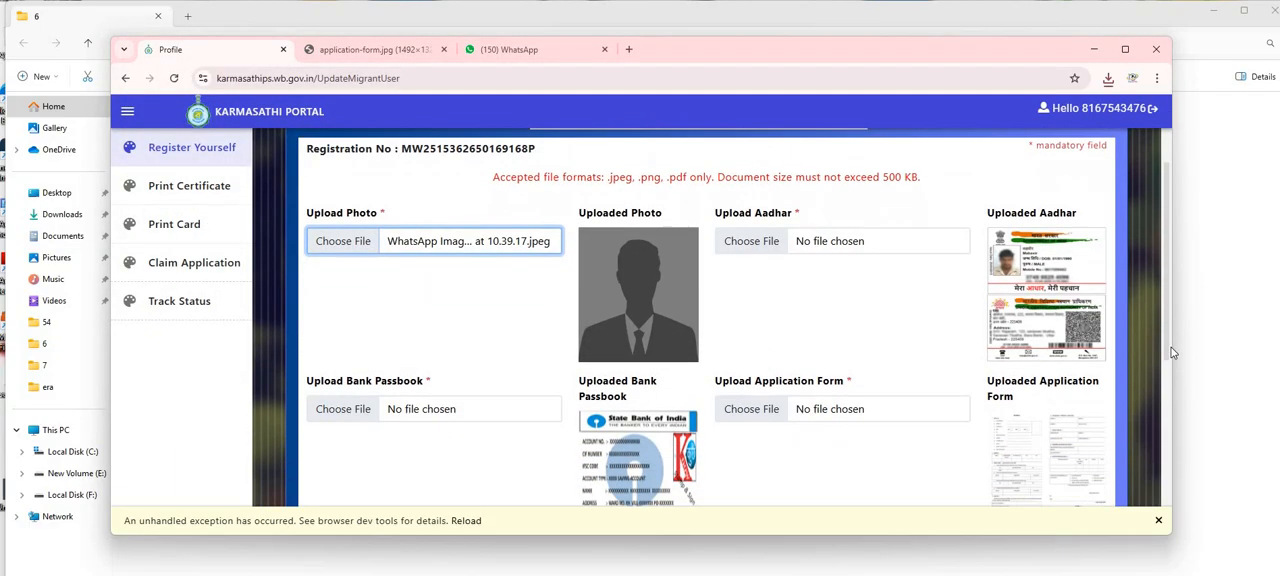
left_click(451, 249)
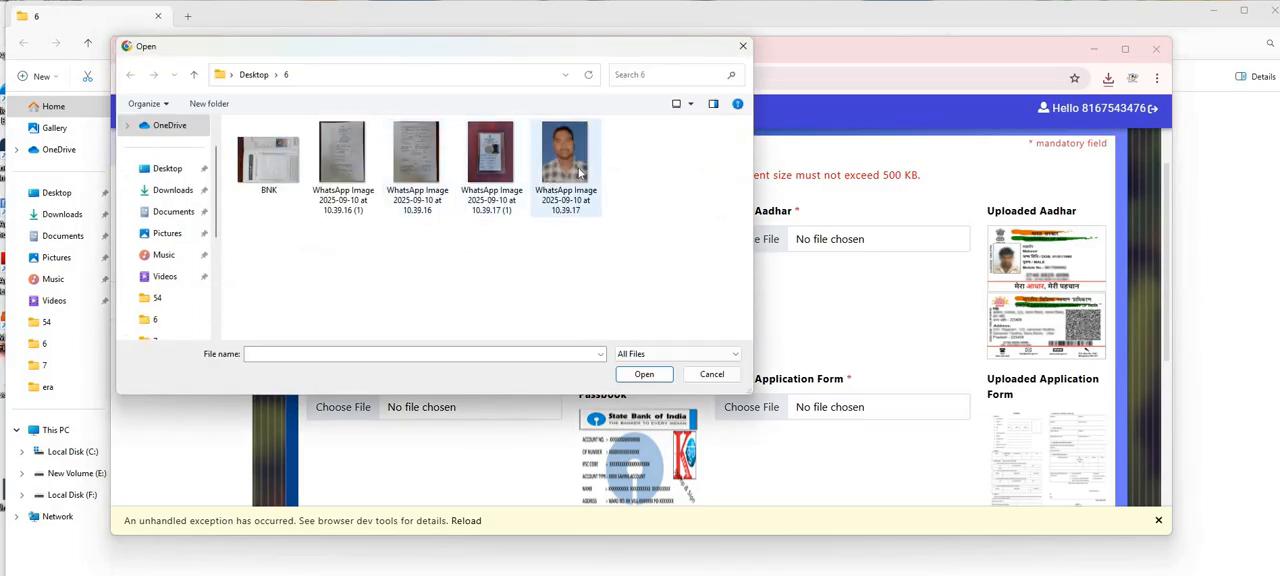
left_click(578, 172)
left_click(644, 374)
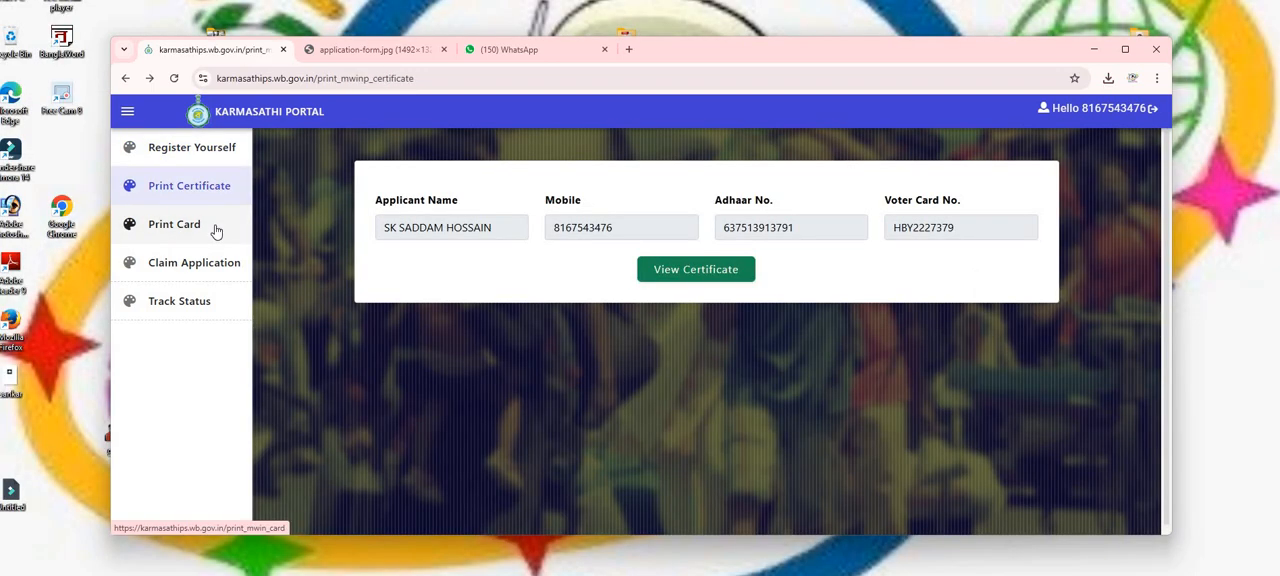
Open the Claim Application and Track Status pages.
left_click(195, 228)
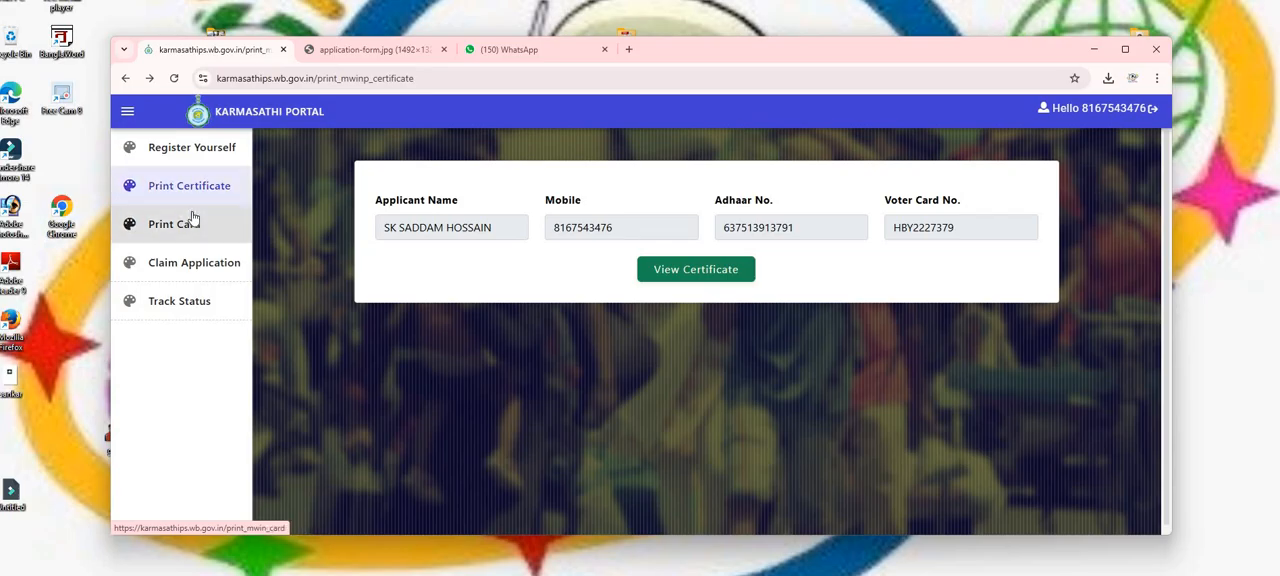
left_click(210, 265)
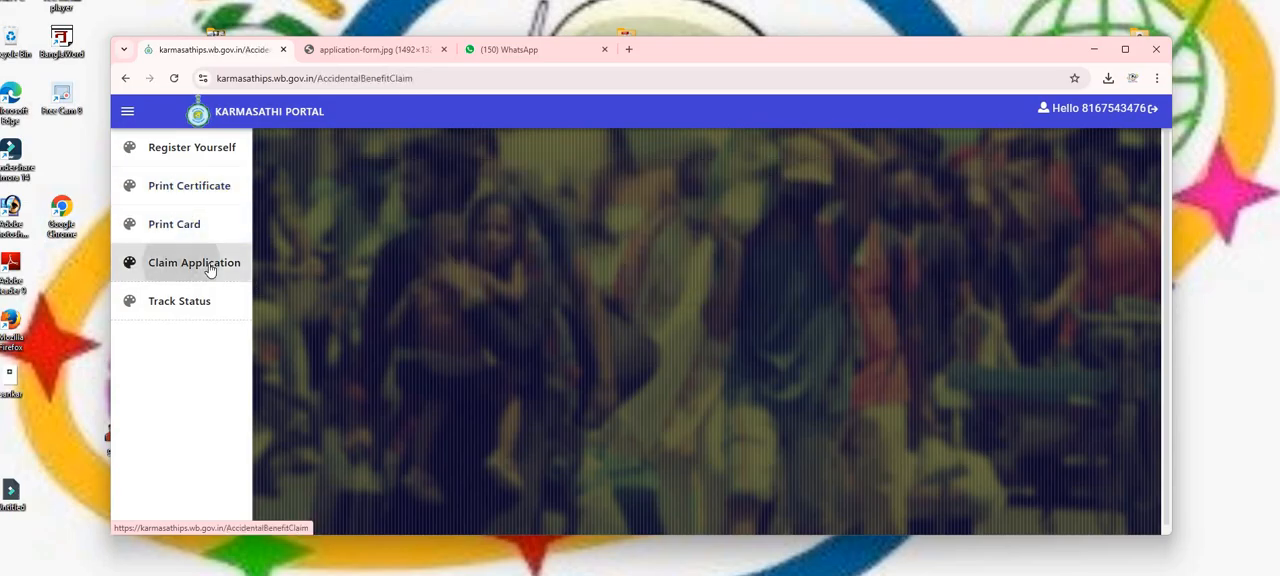
left_click(200, 310)
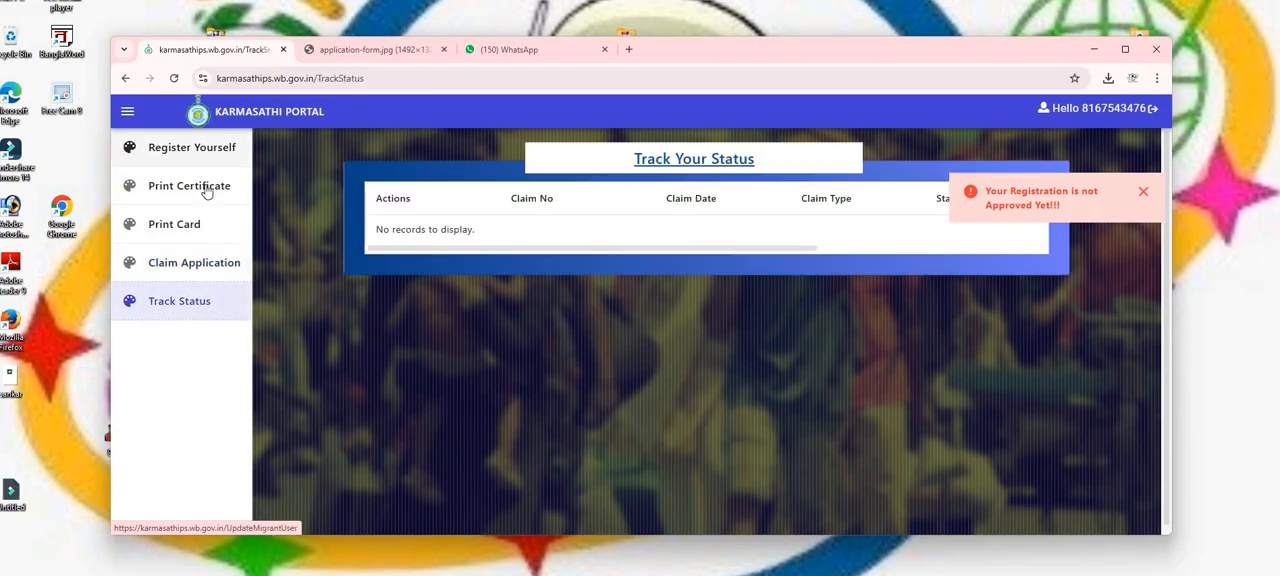
Try to view the worker card from the Print Card page.
left_click(182, 227)
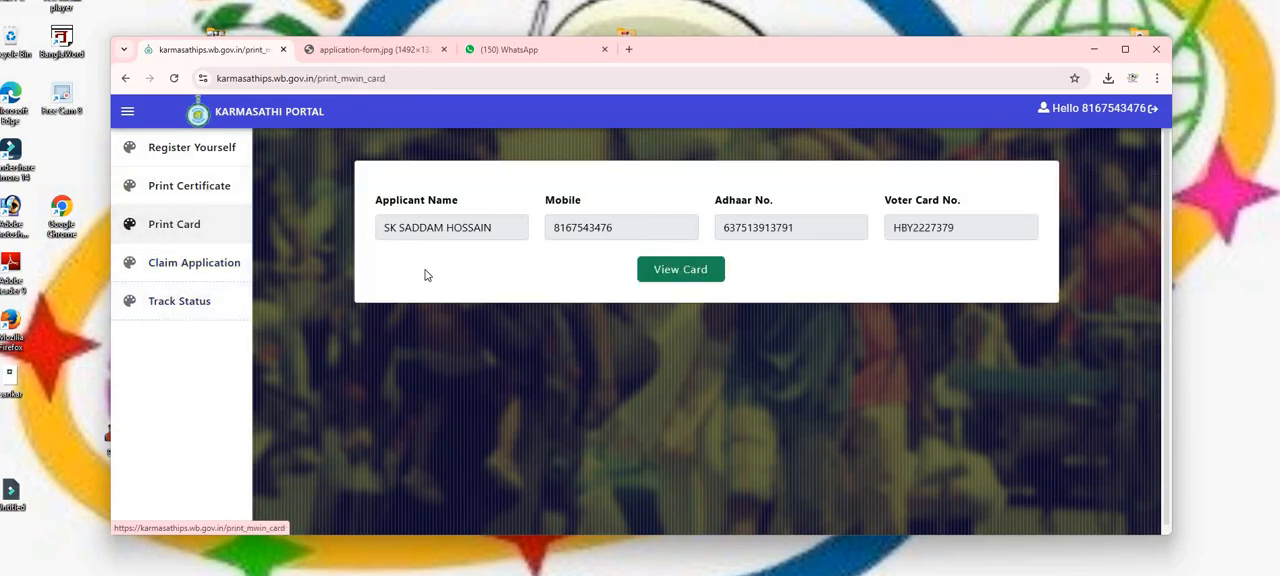
left_click(690, 274)
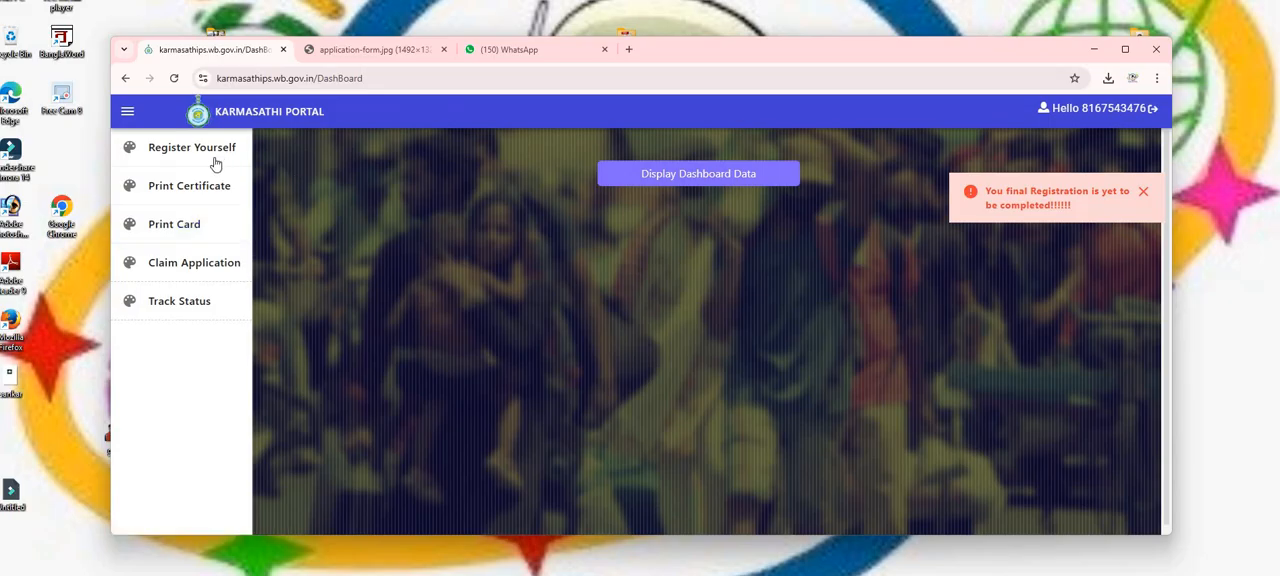
Open the provisional registration certificate from the Print Certificate page.
left_click(194, 193)
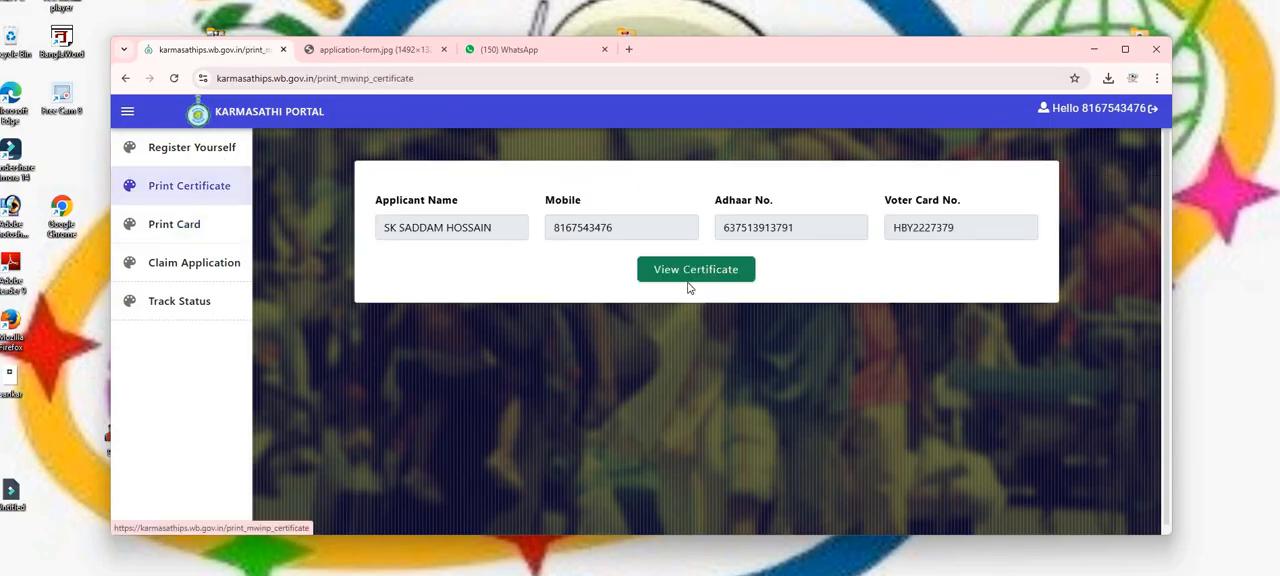
left_click(705, 271)
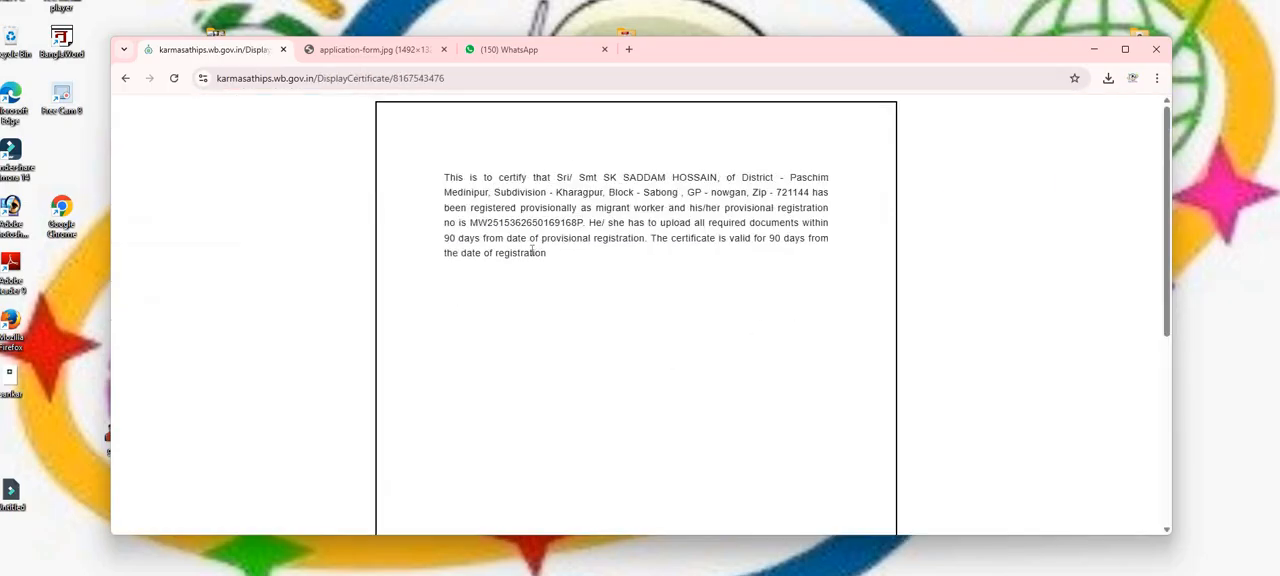